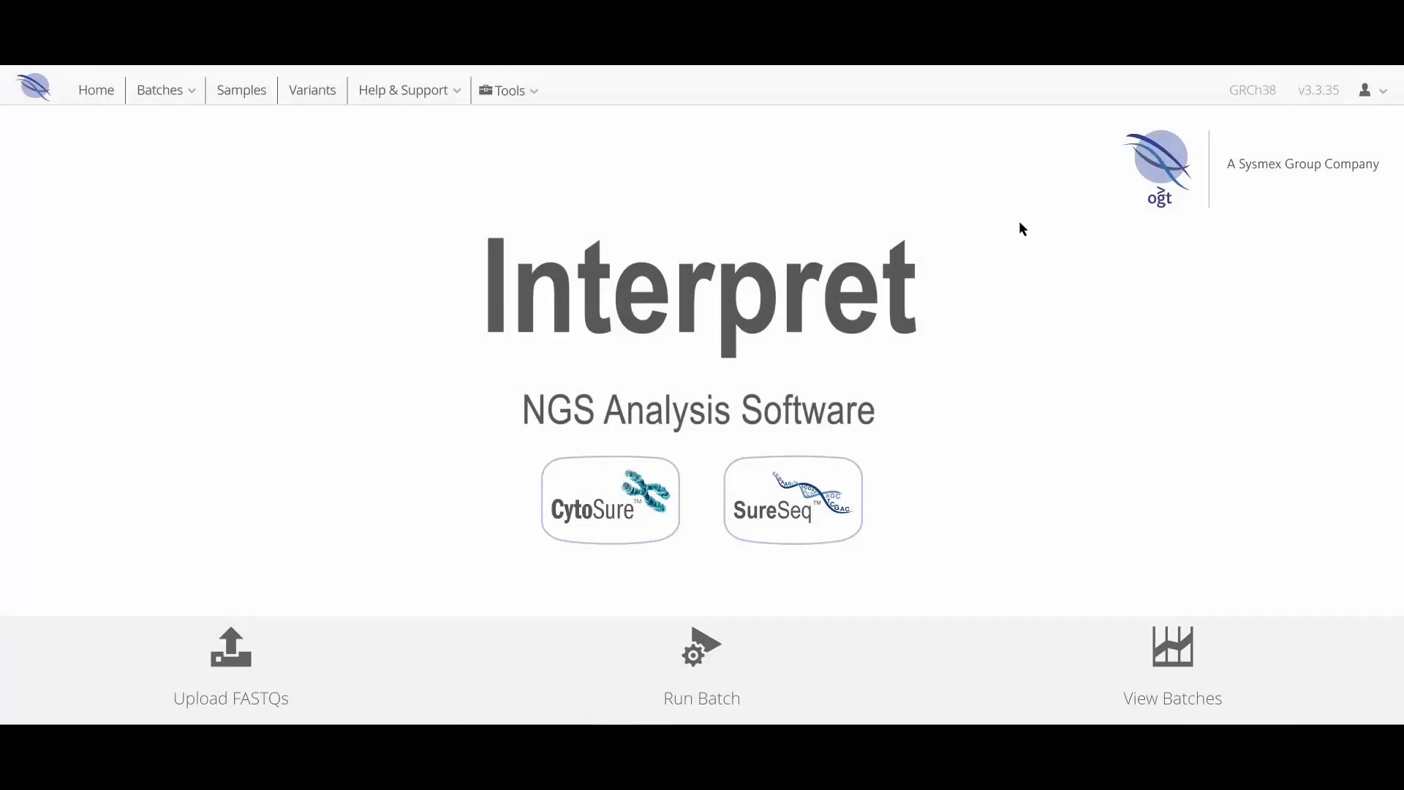
Open the Batches menu and dismiss it without choosing any batch action
{"action": "left_click", "coordinate": [194, 94]}
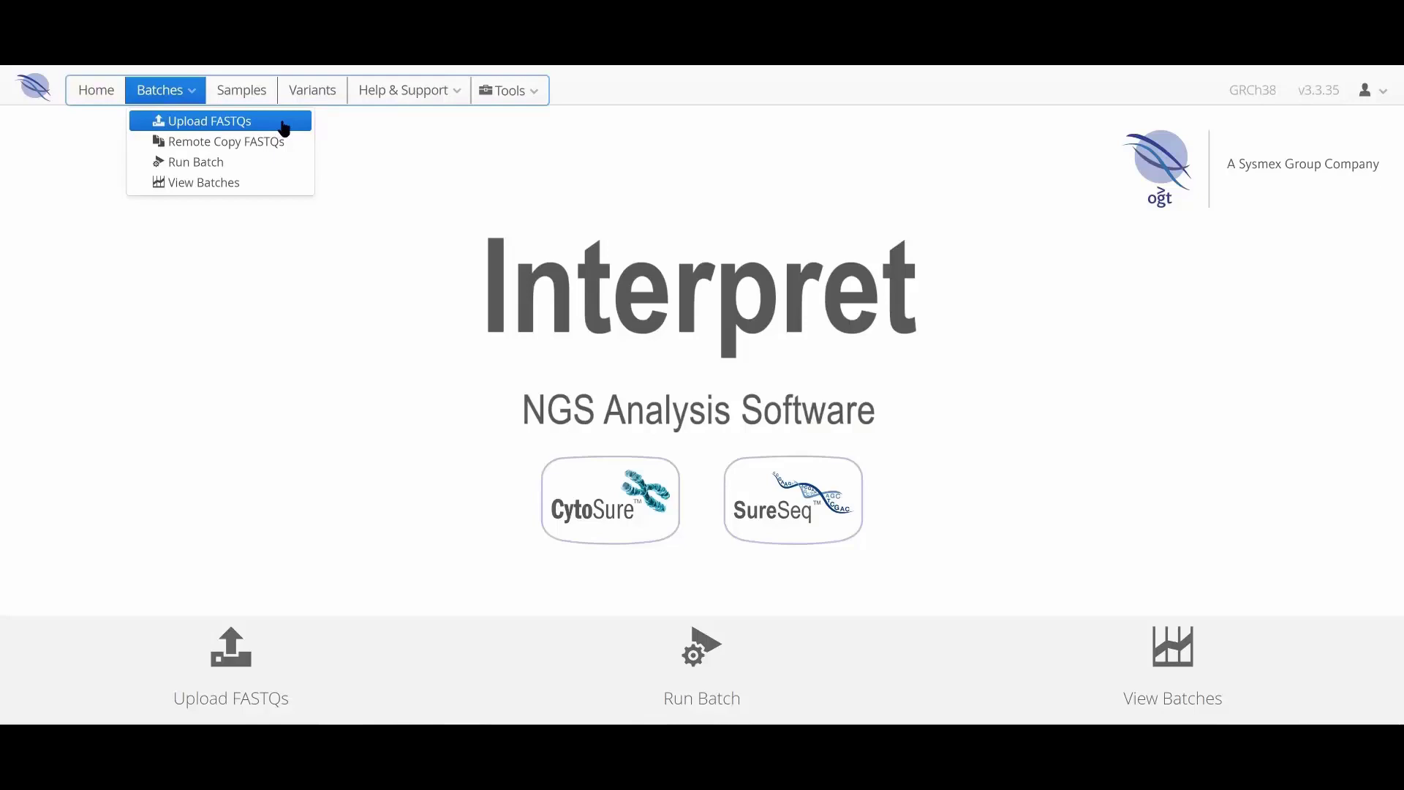
{"action": "left_click", "coordinate": [347, 133]}
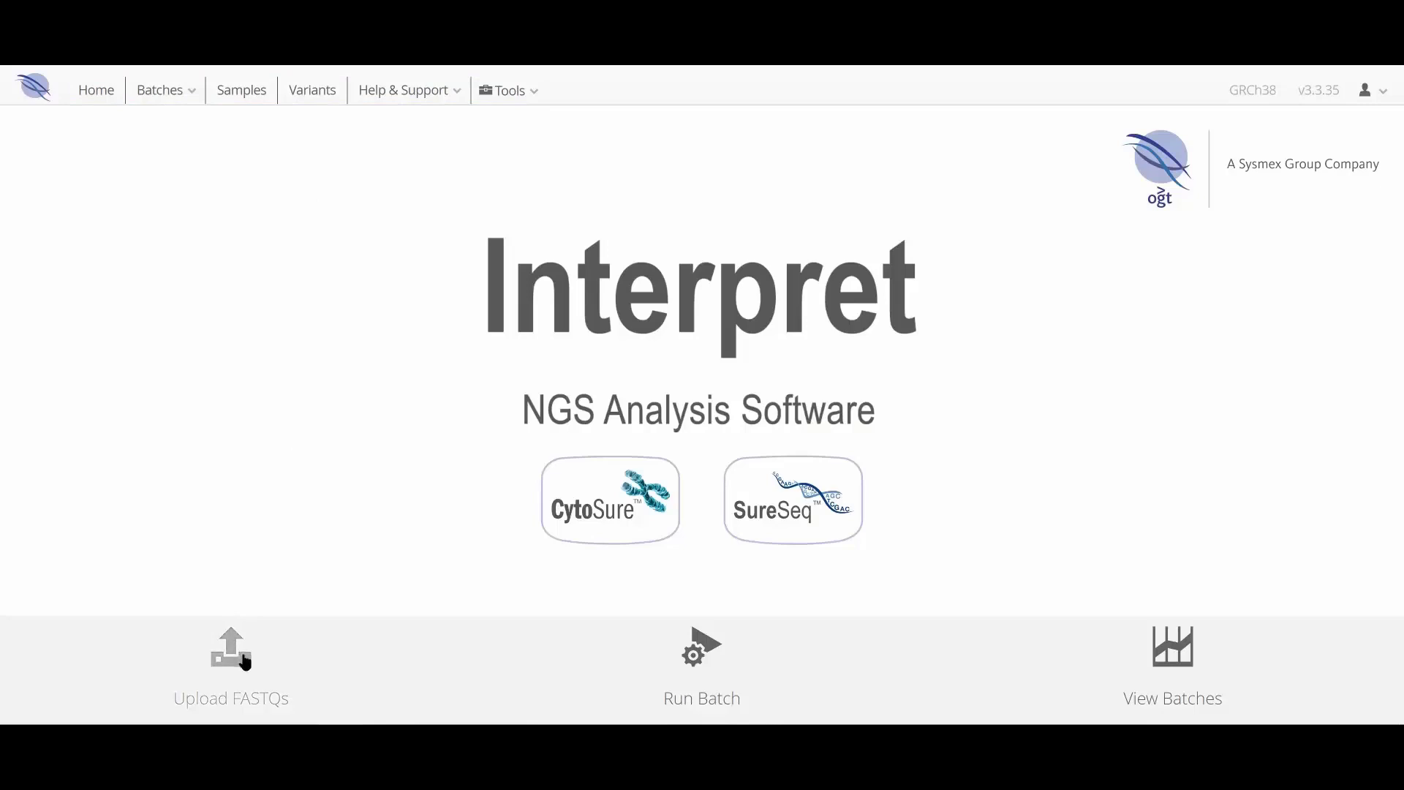
On the Upload FASTQs page, select all six Sample 11, 14 and 25 fastq.gz files in CLL+CNV
{"action": "left_click", "coordinate": [245, 662]}
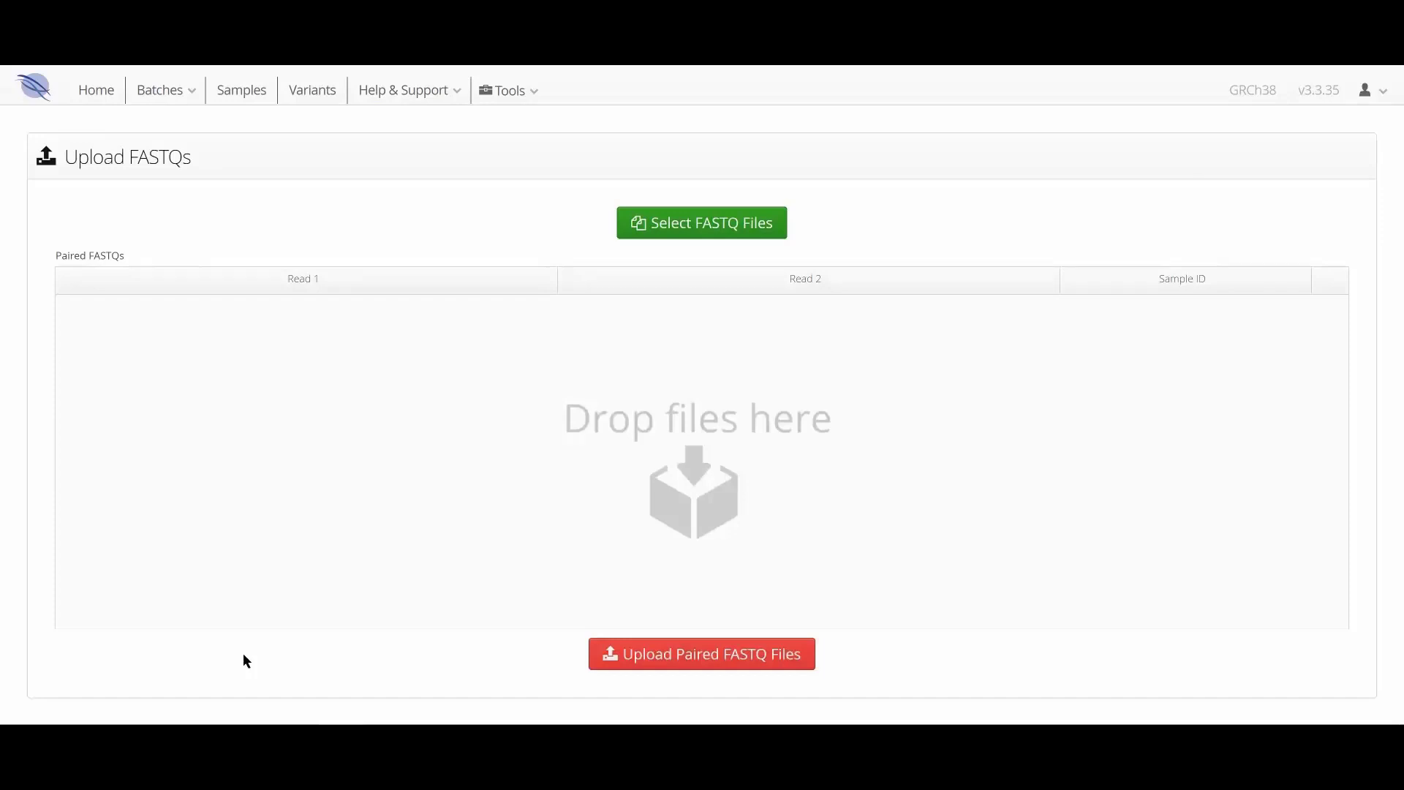
{"action": "left_click", "coordinate": [768, 231]}
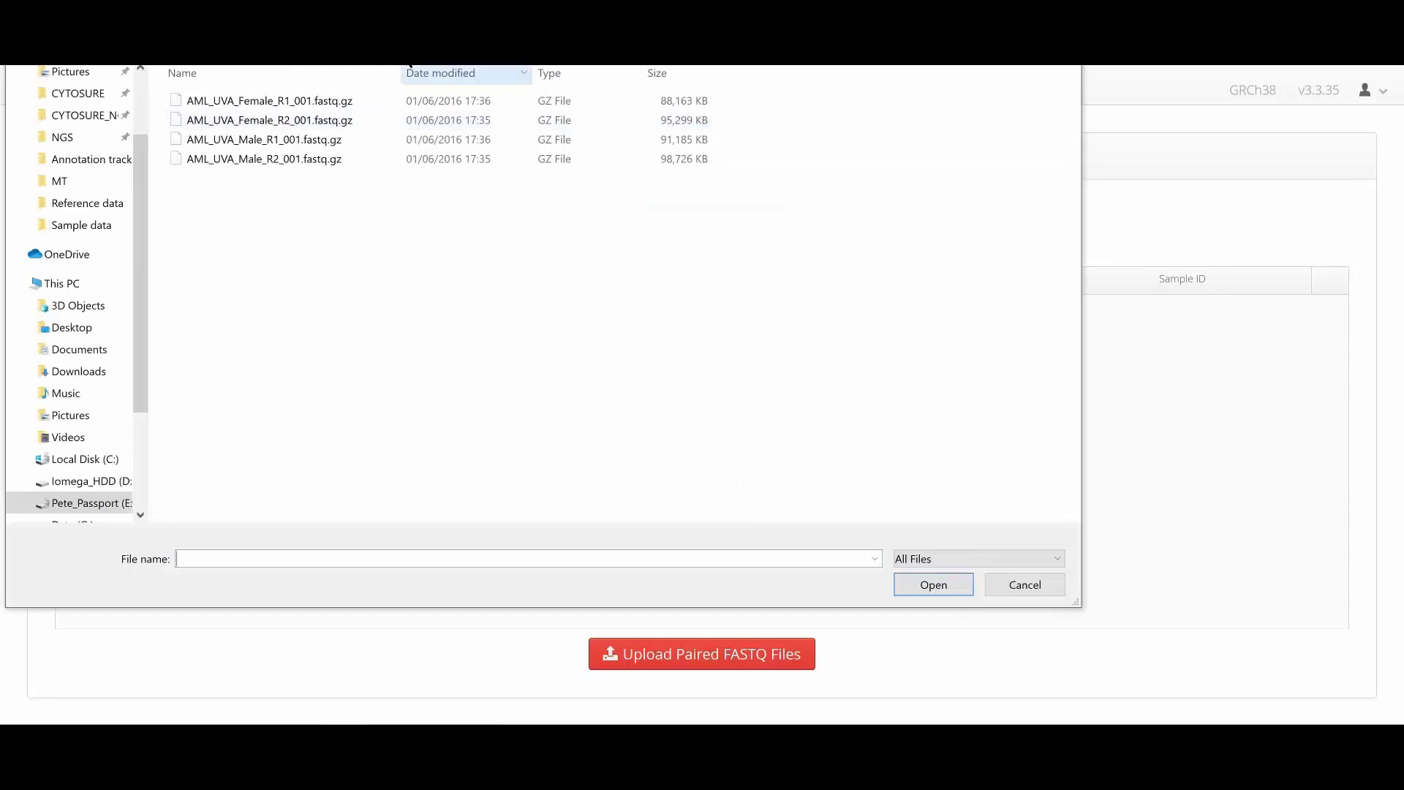
{"action": "key", "text": "alt+Up"}
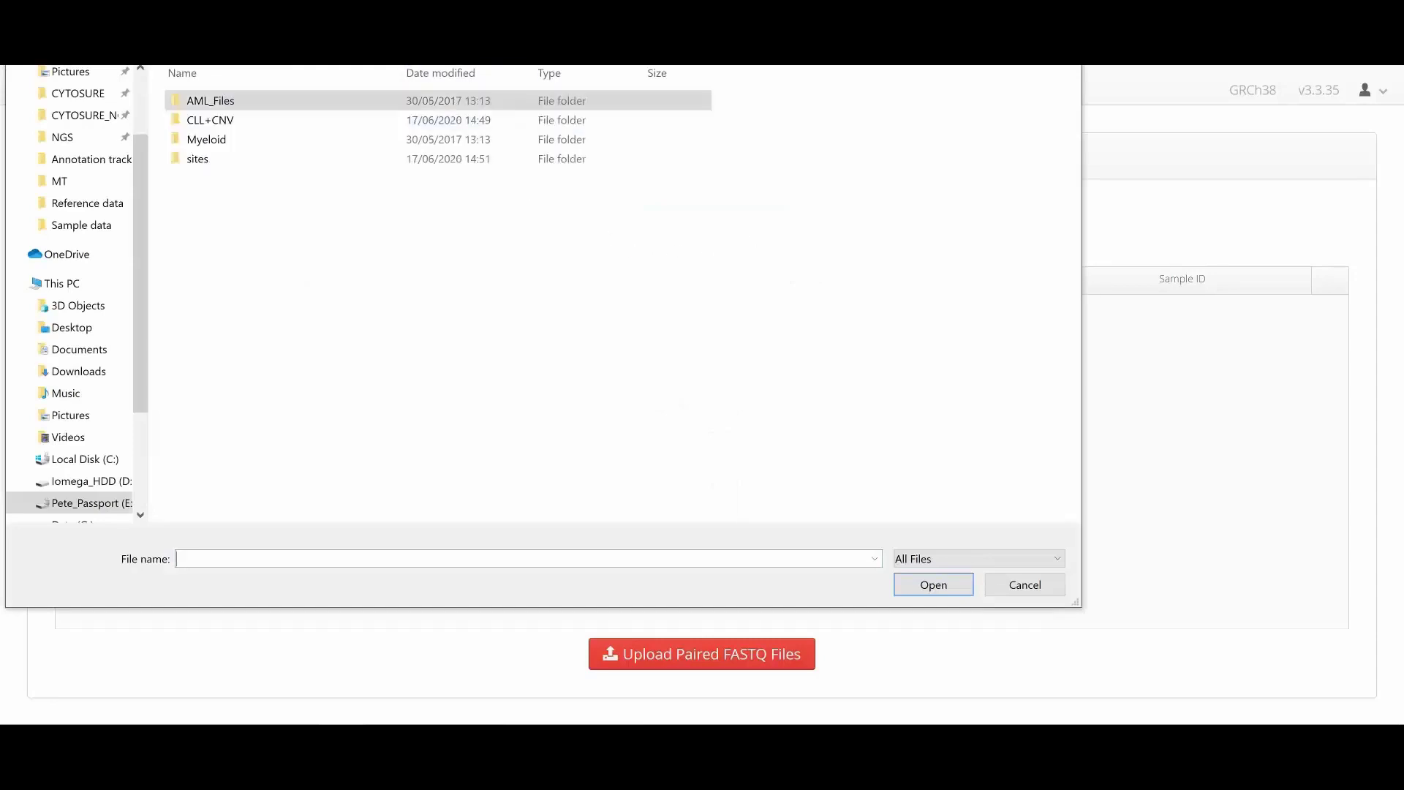
{"action": "double_click", "coordinate": [225, 118]}
{"action": "left_click", "coordinate": [222, 112]}
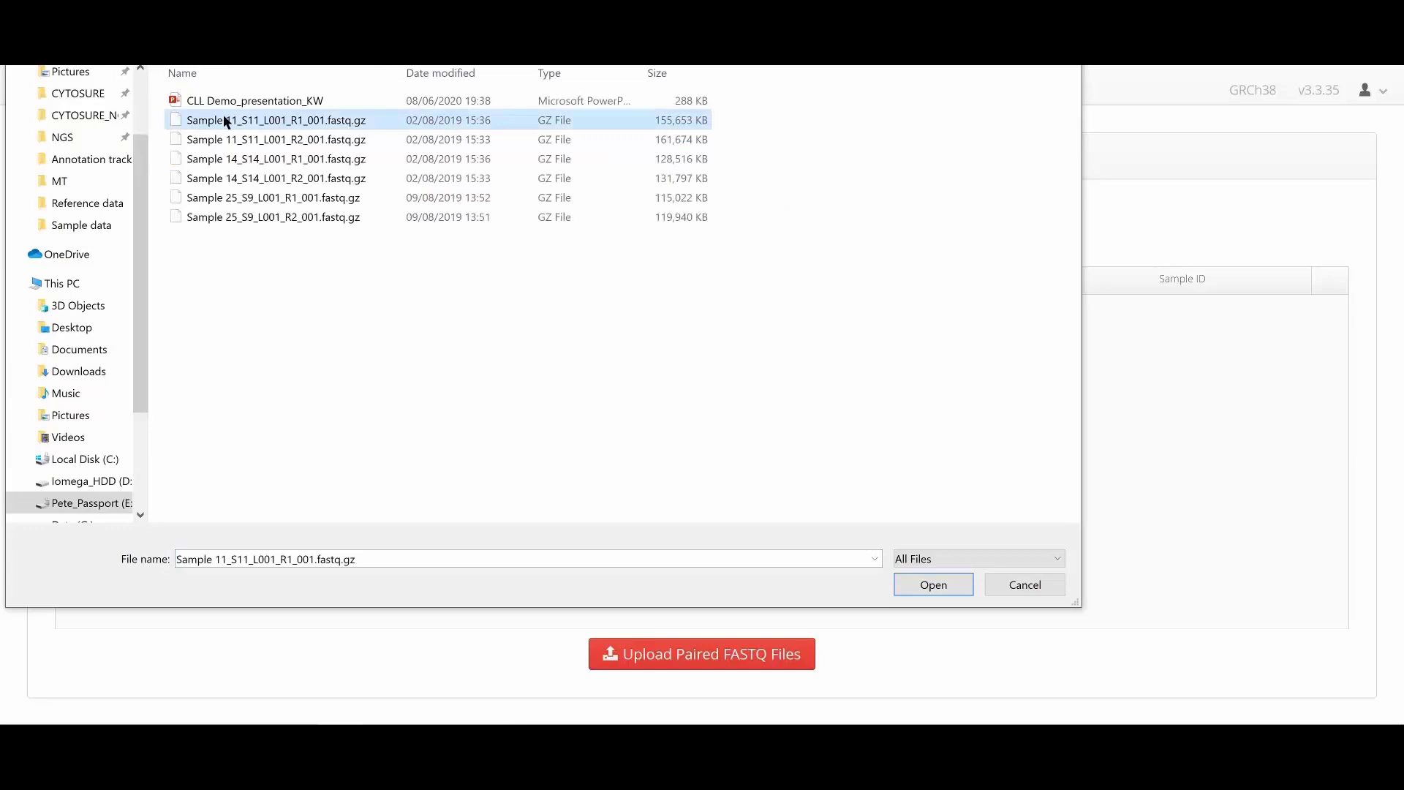
{"action": "left_click", "coordinate": [251, 217], "text": "shift"}
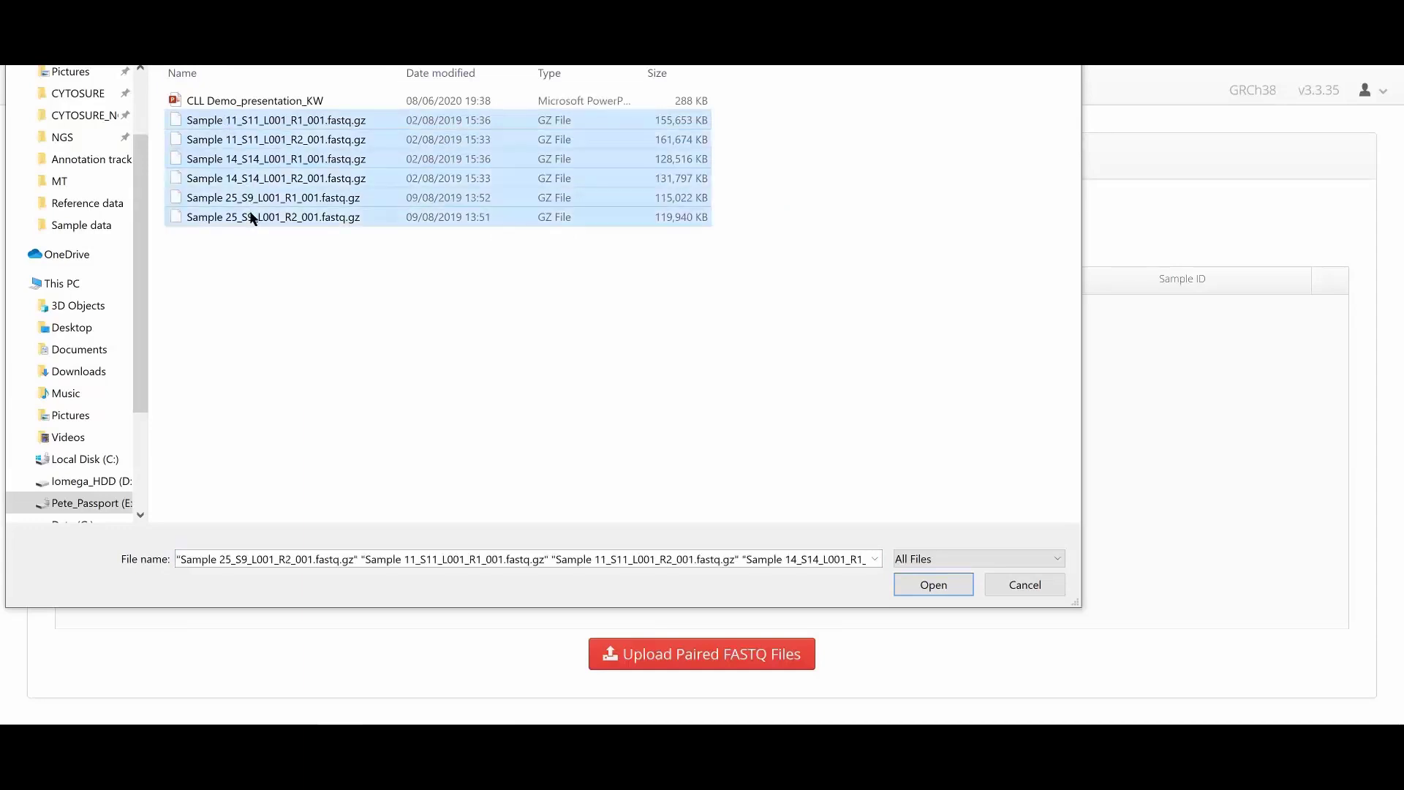
Add the six chosen files and rename the Sample 11 pair's sample ID to 'Demo Sample 11'
{"action": "left_click", "coordinate": [945, 578]}
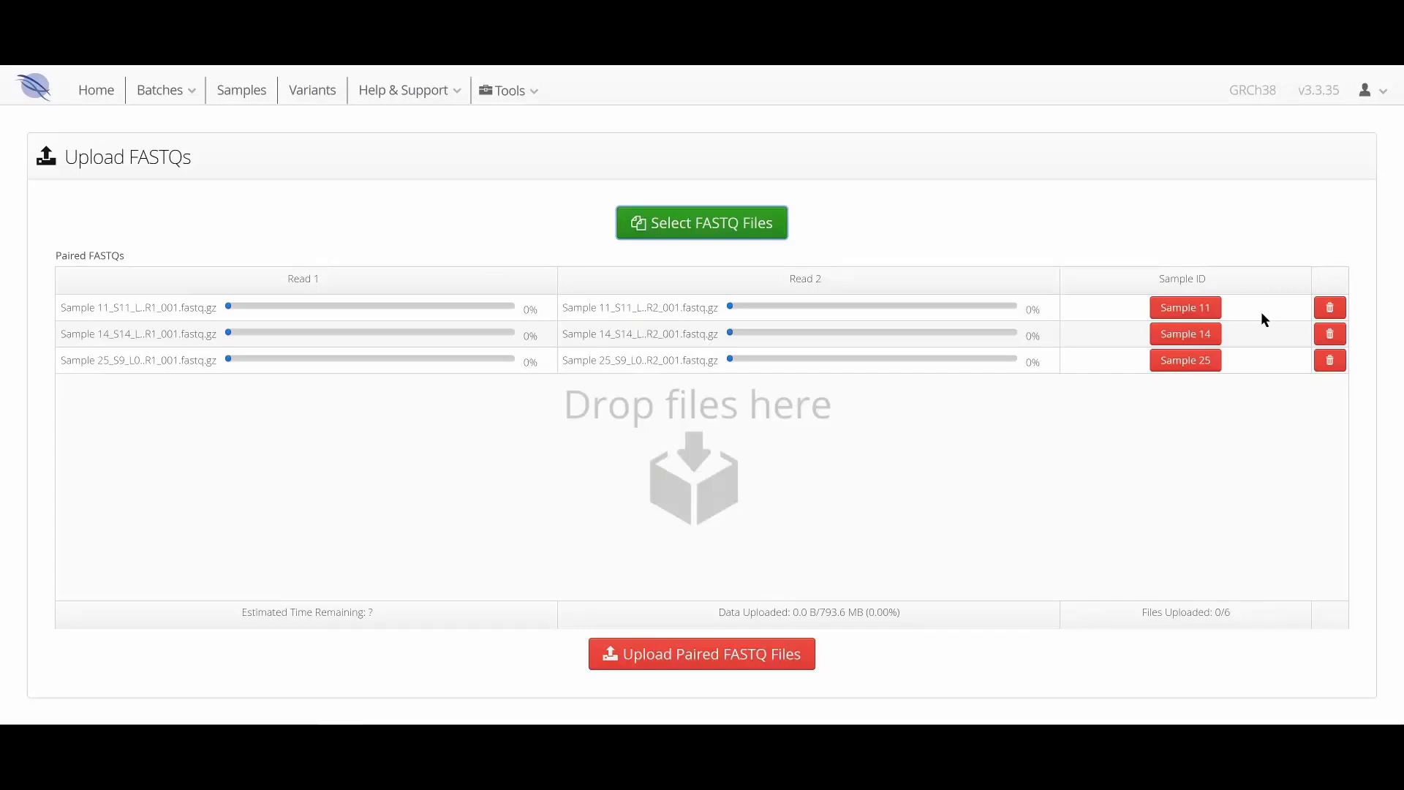
{"action": "left_click", "coordinate": [1202, 313]}
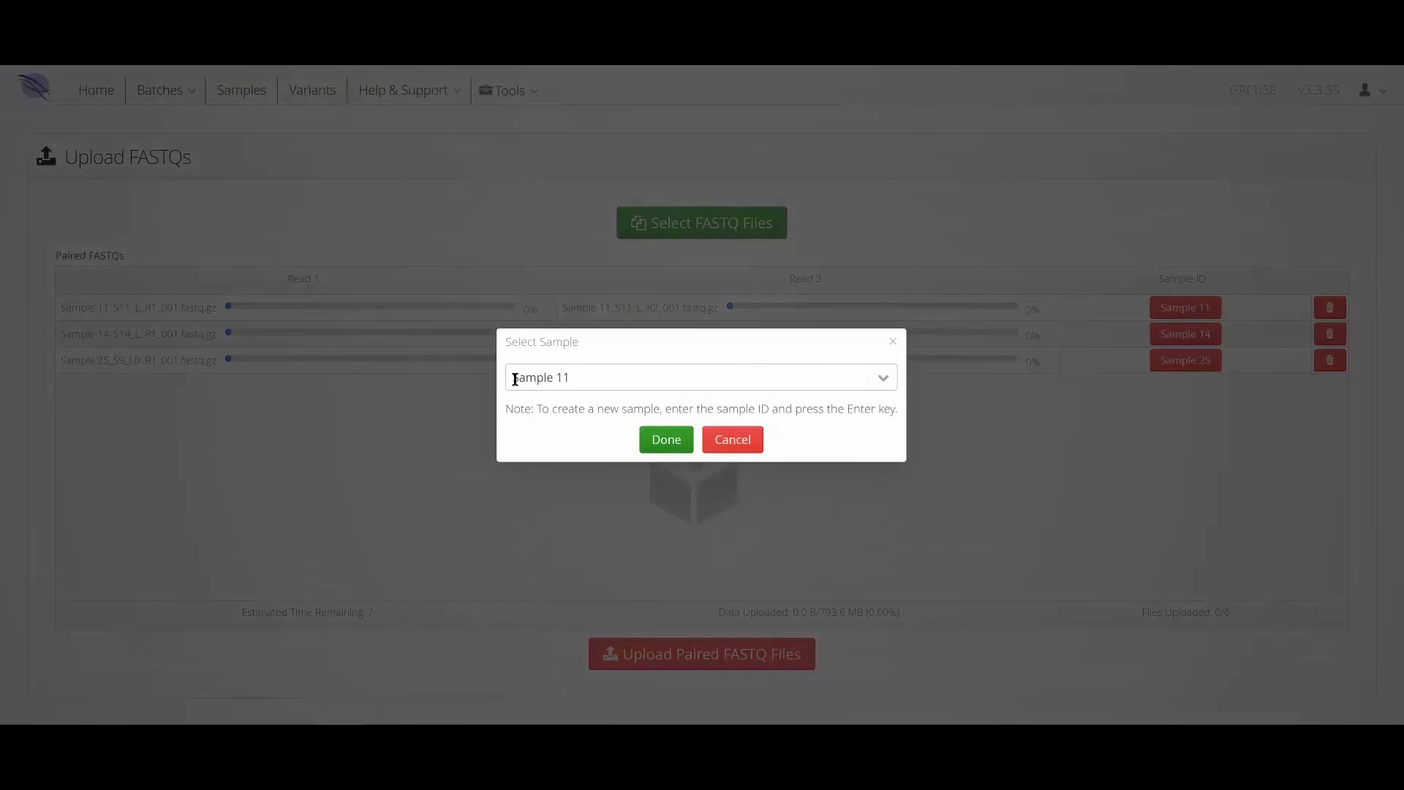
{"action": "left_click", "coordinate": [515, 379]}
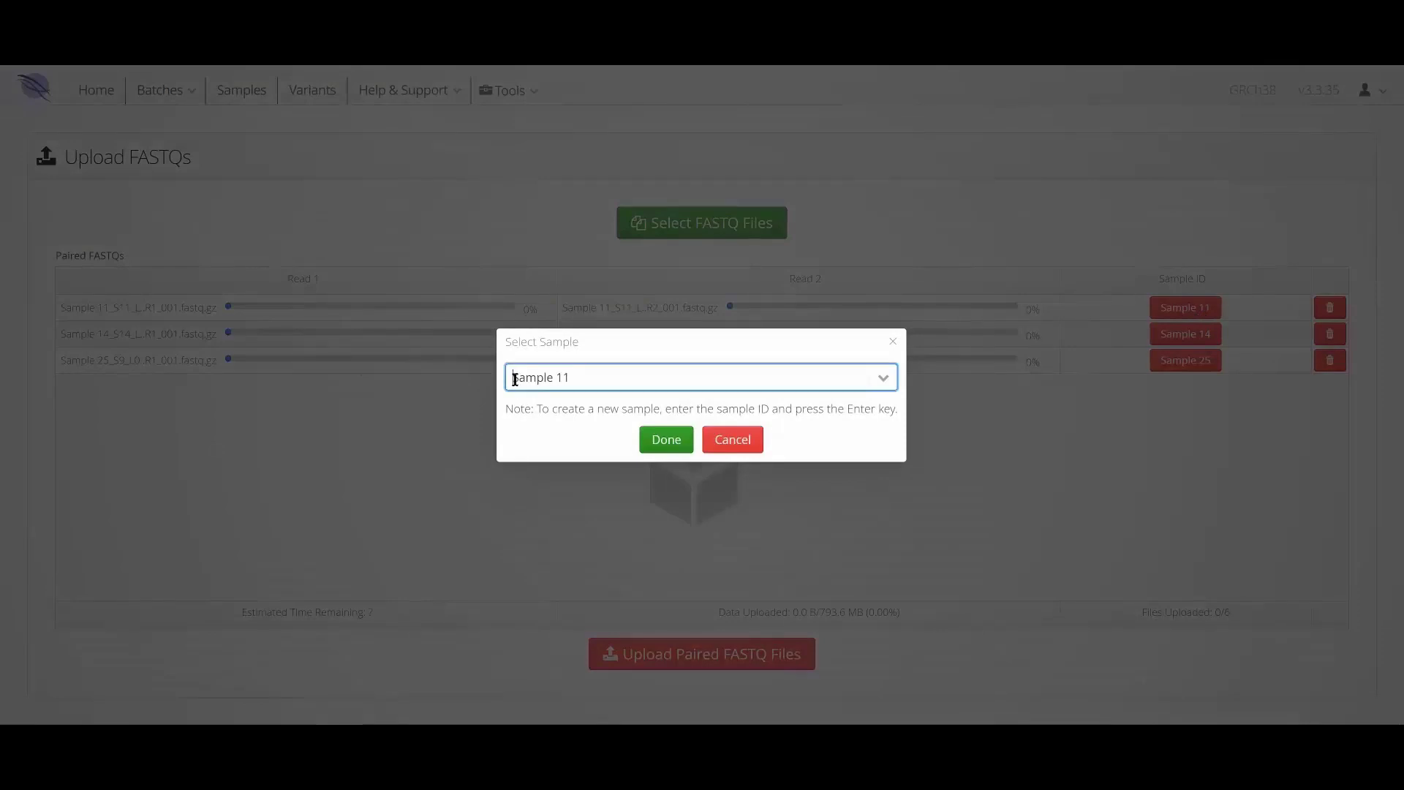
{"action": "type", "text": "Demo"}
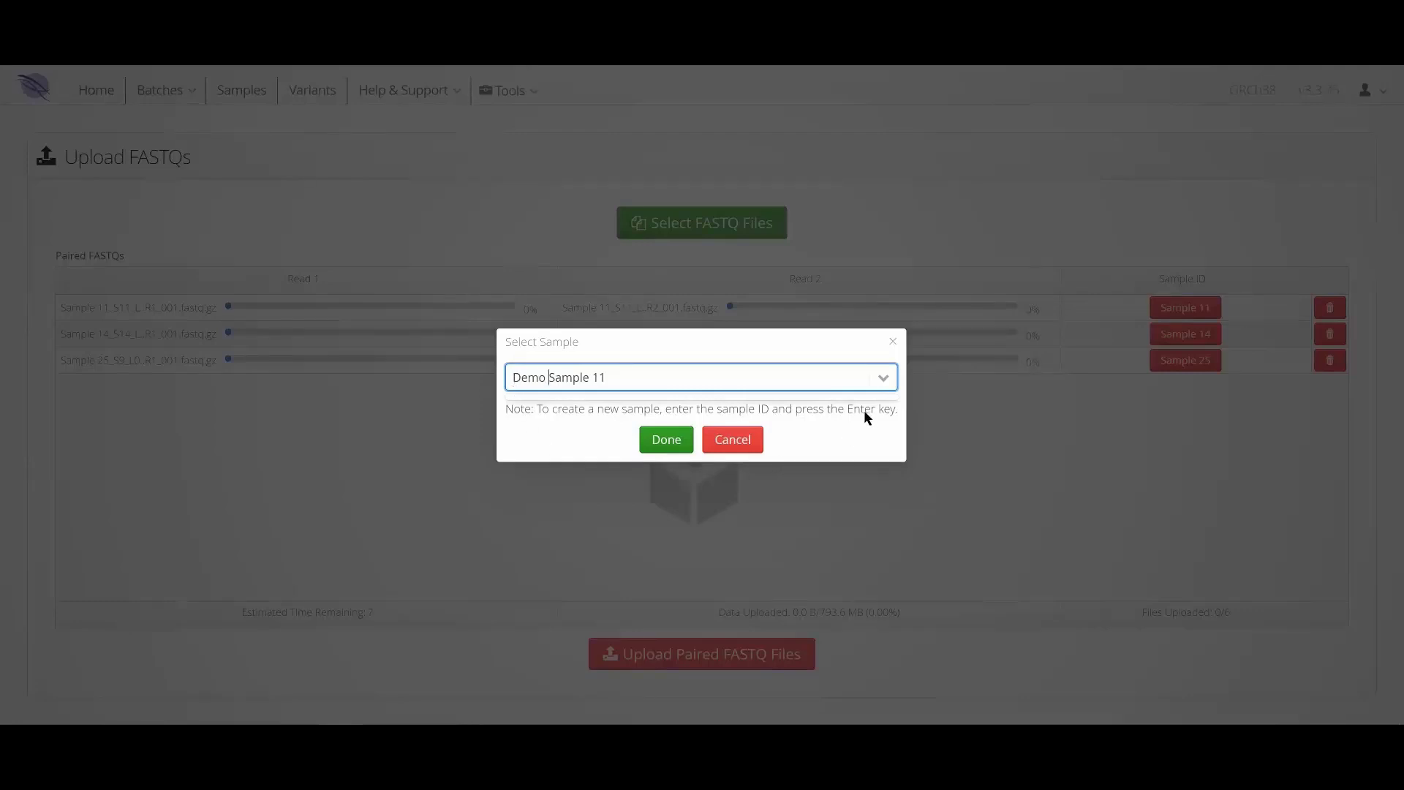
{"action": "key", "text": "Return"}
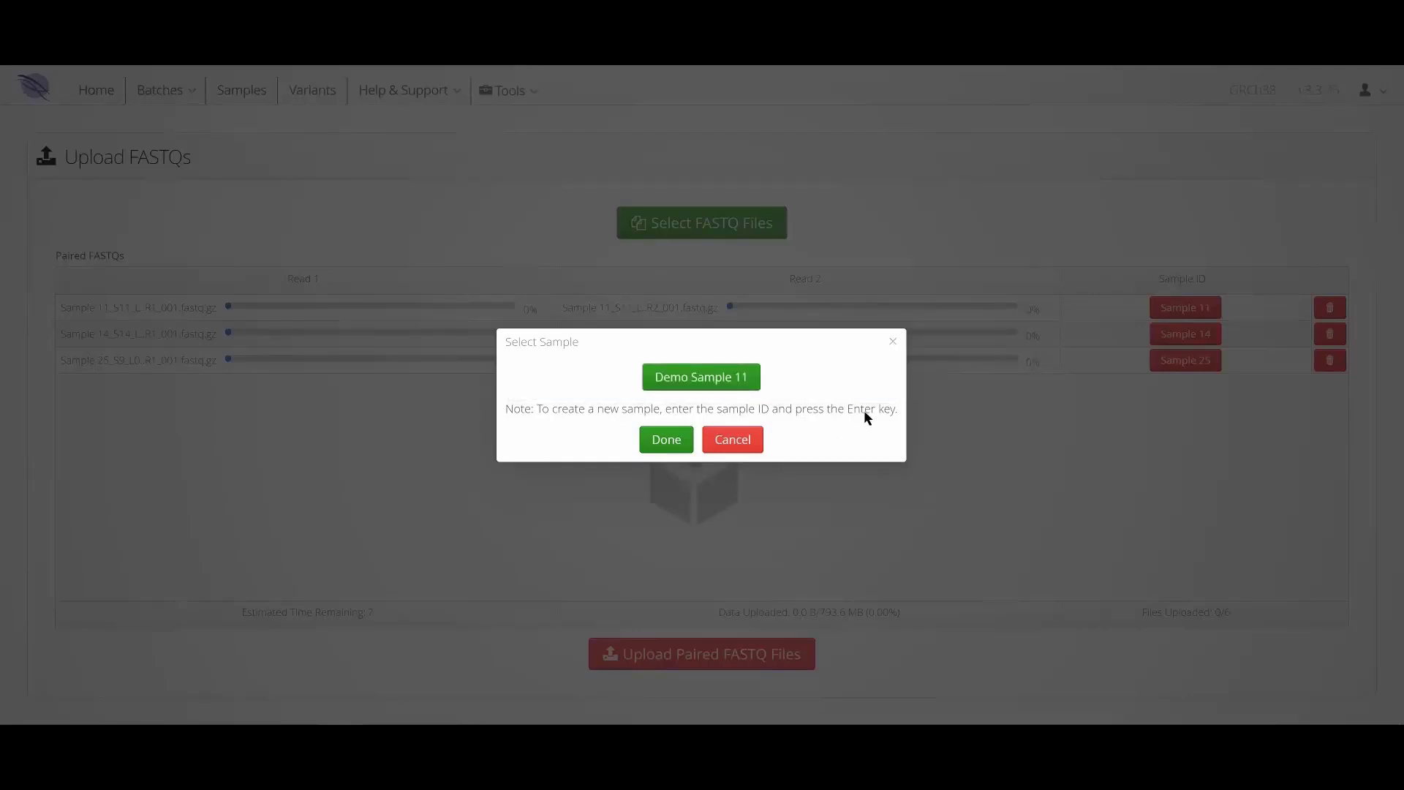
{"action": "left_click", "coordinate": [666, 440]}
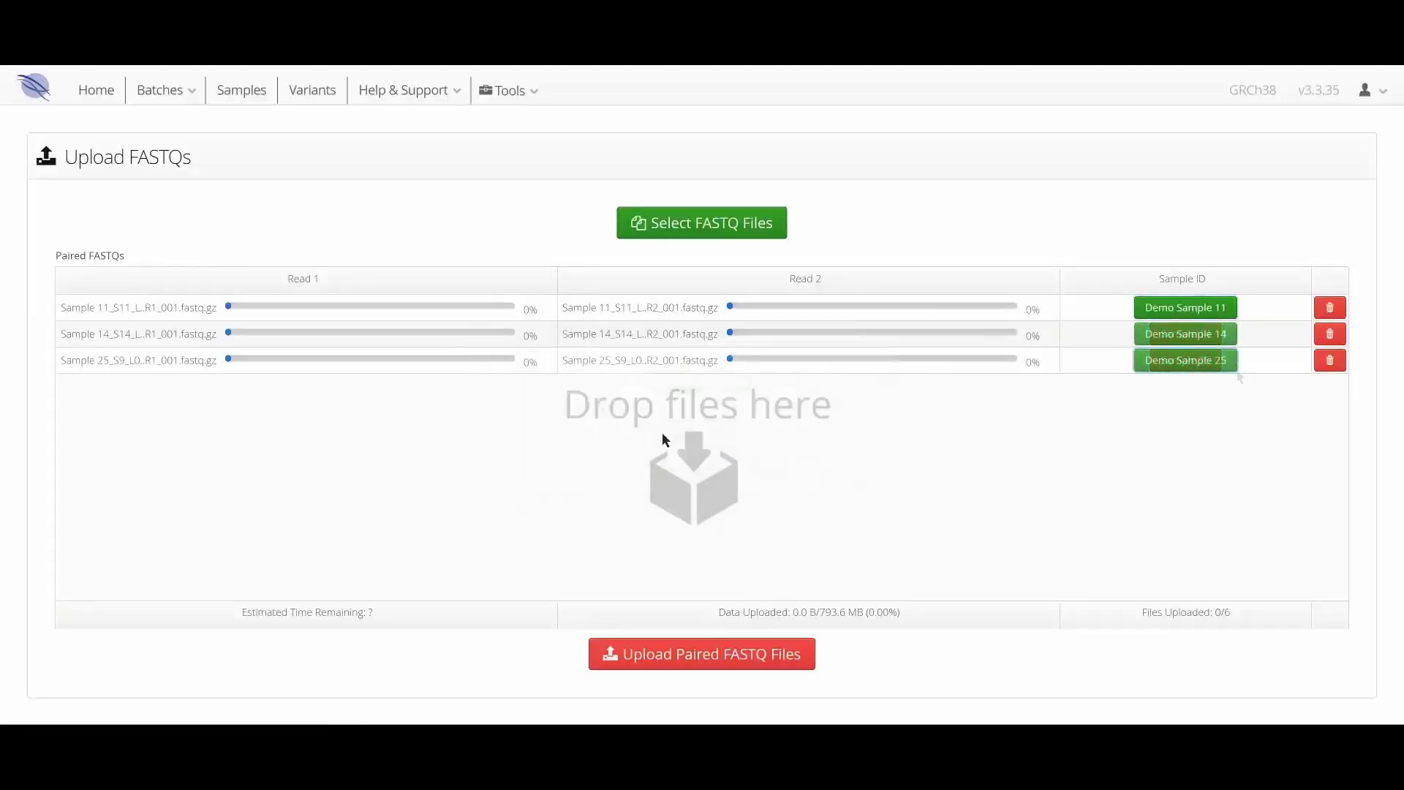
Start the upload, then check only Demo Samples 11, 14 and 25 in the Create run? prompt
{"action": "left_click", "coordinate": [745, 658]}
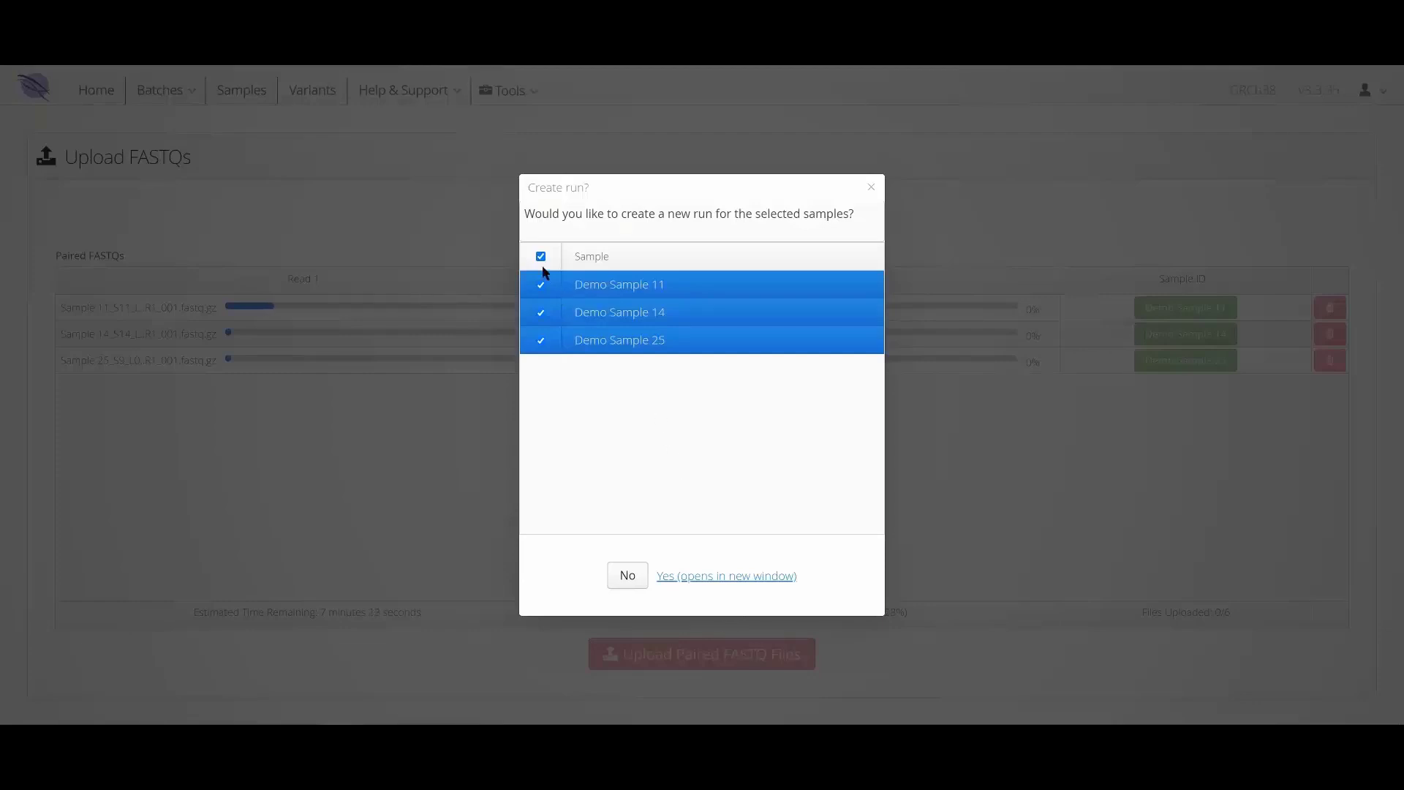
{"action": "left_click", "coordinate": [540, 256]}
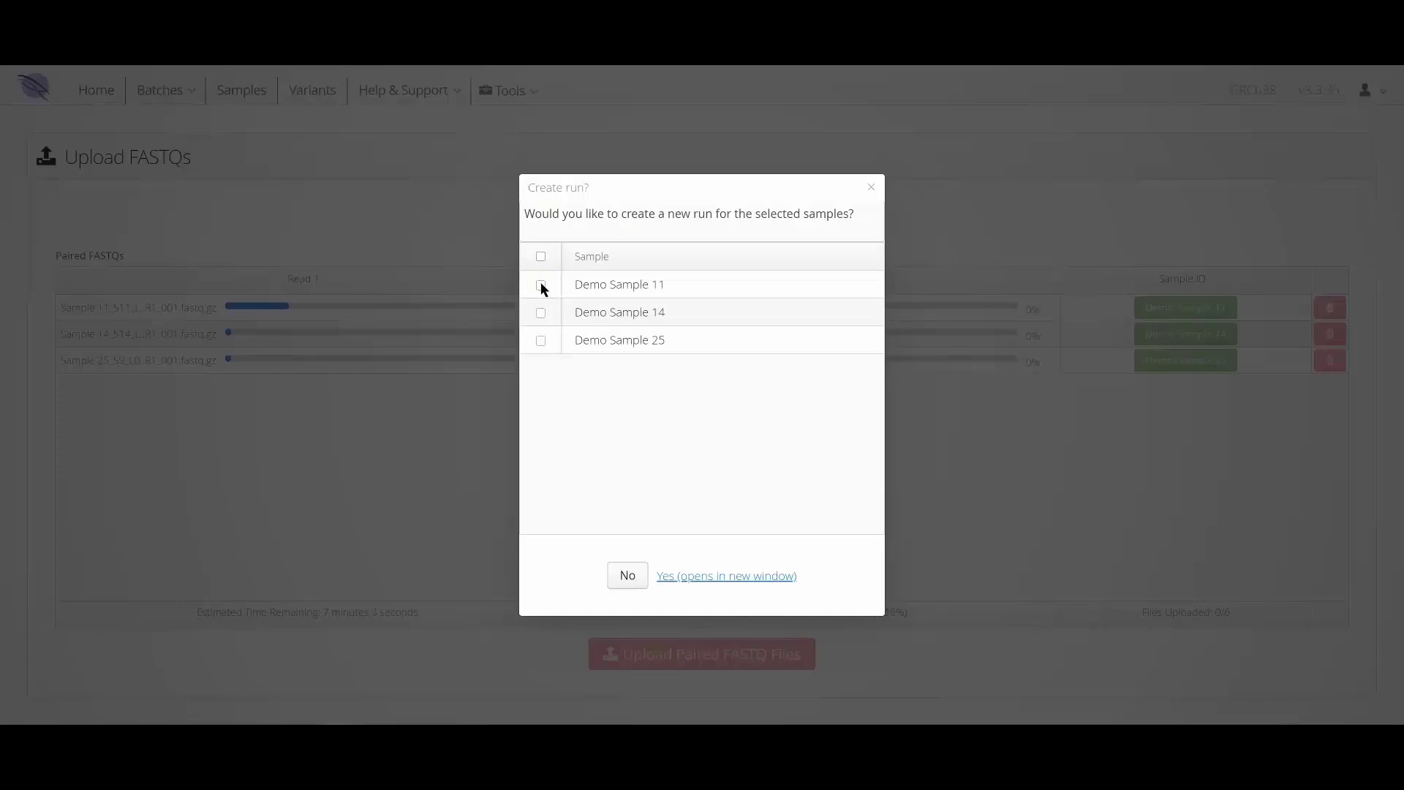
{"action": "left_click", "coordinate": [542, 285]}
{"action": "left_click", "coordinate": [539, 310]}
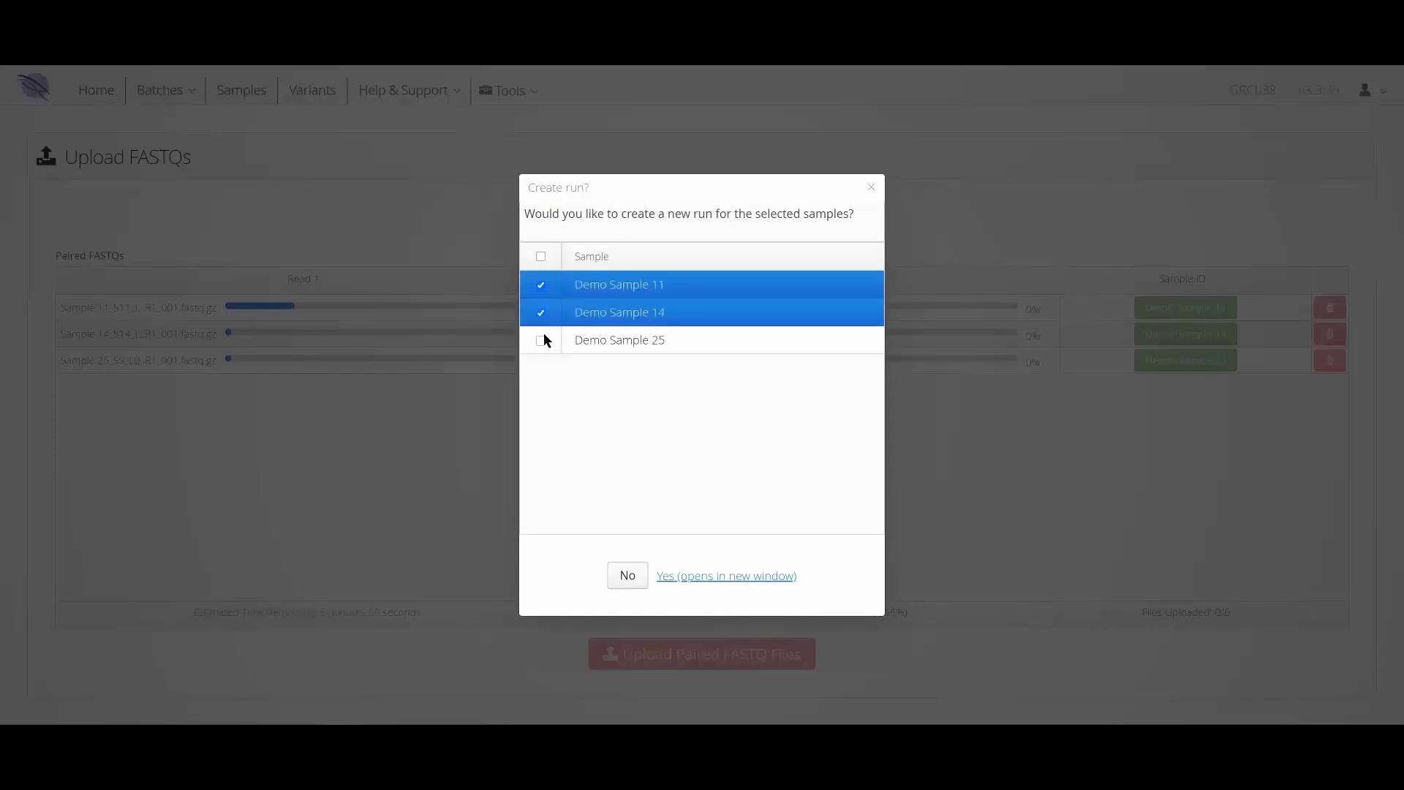
{"action": "left_click", "coordinate": [541, 341]}
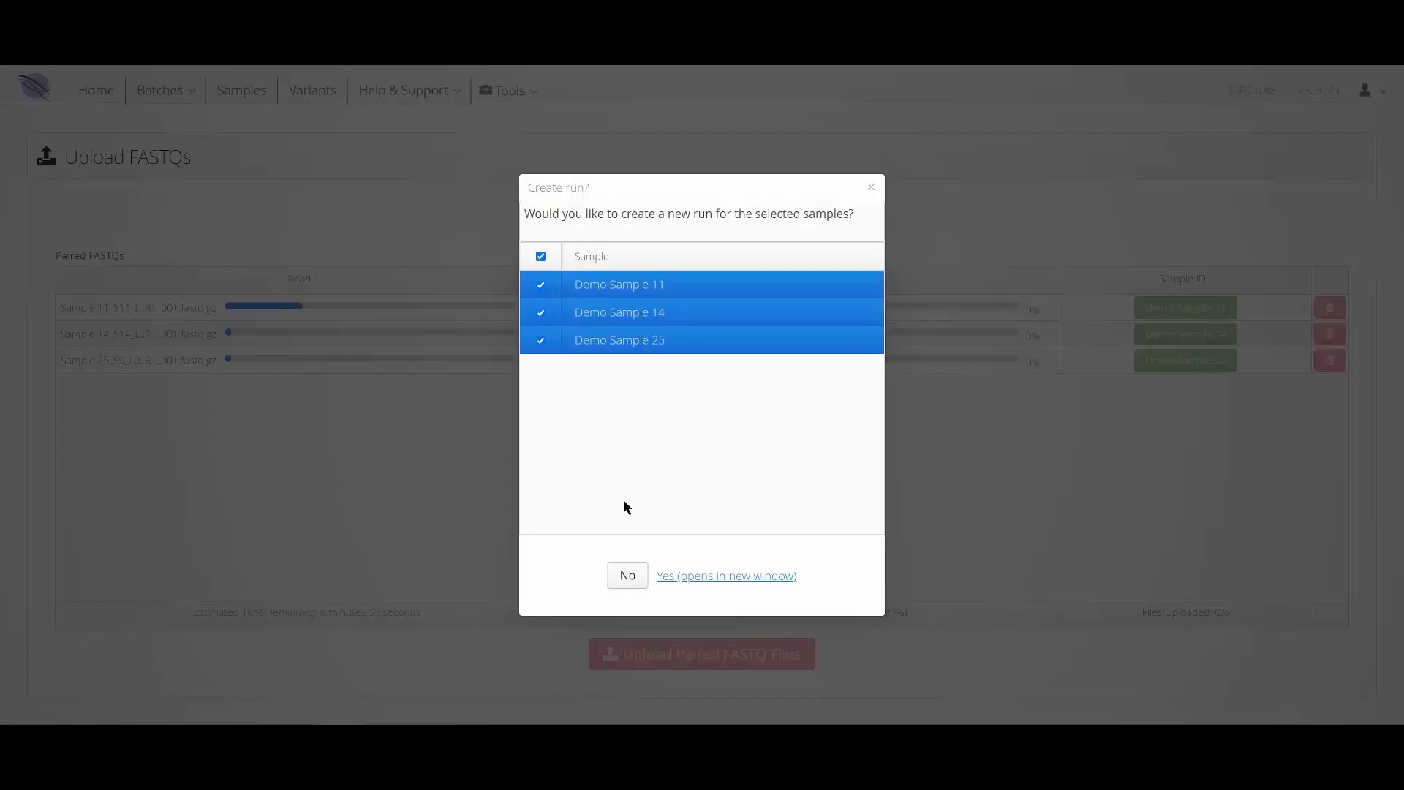
Create the run, then tick and untick AML sample 653 so only the demo samples remain
{"action": "left_click", "coordinate": [718, 578]}
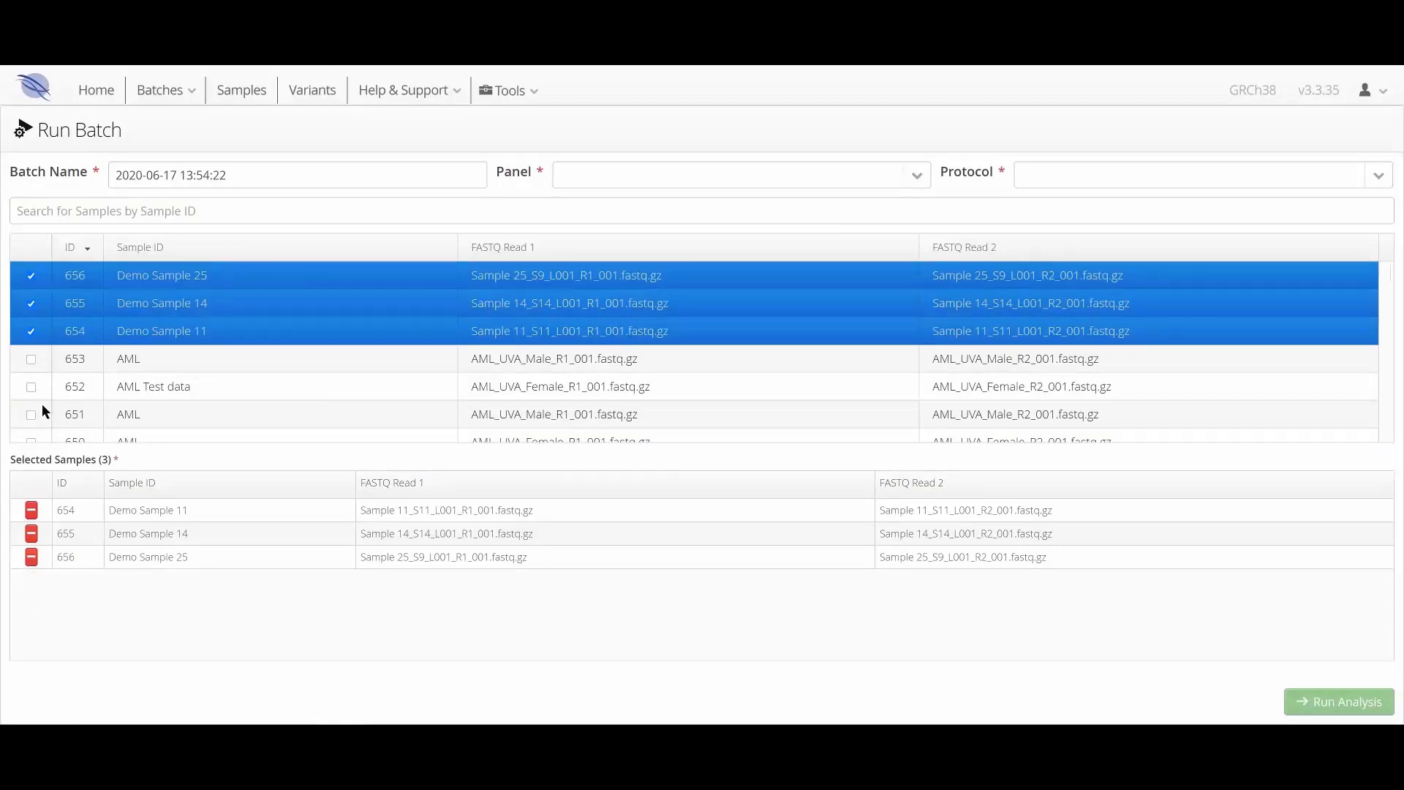
{"action": "left_click", "coordinate": [31, 359]}
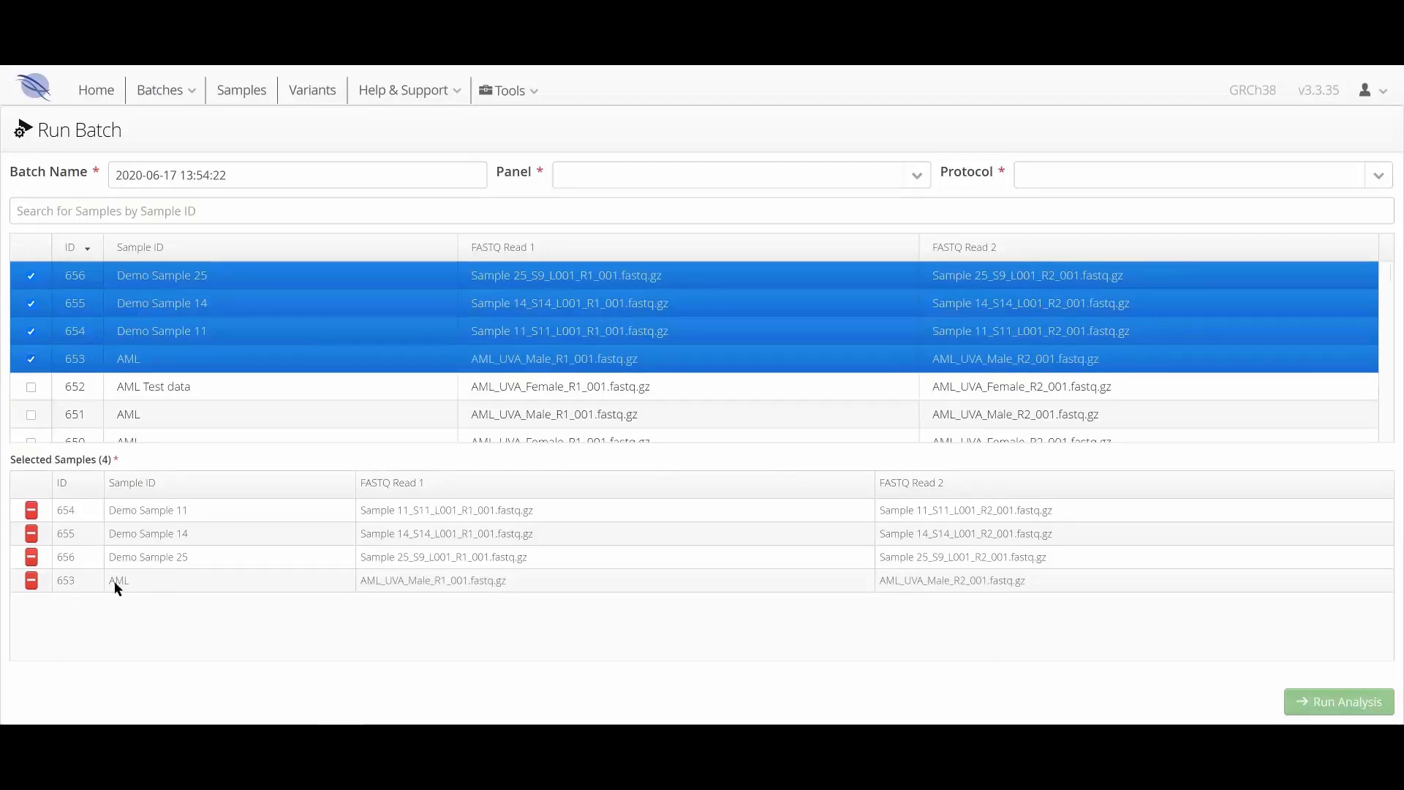
{"action": "left_click", "coordinate": [30, 581]}
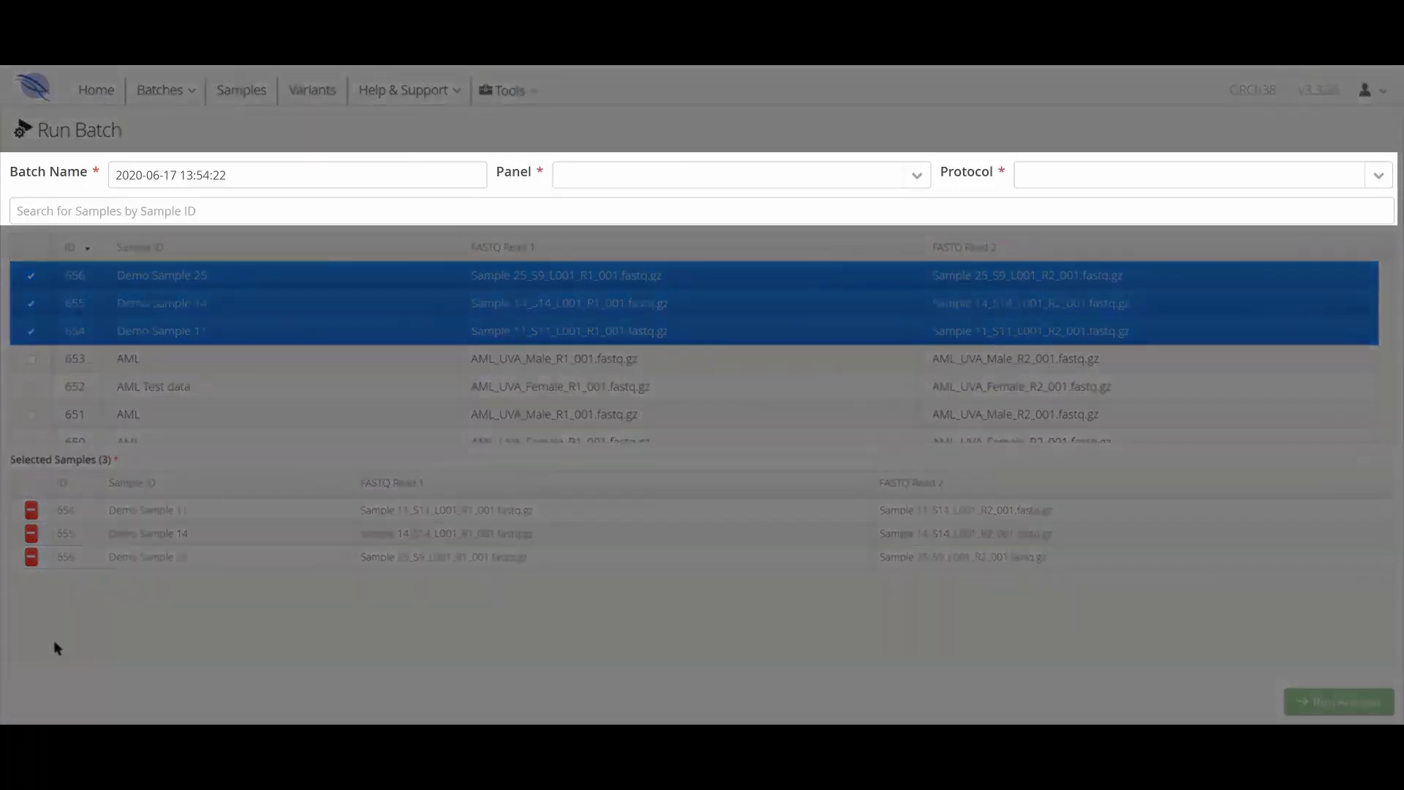
Replace the default date batch name with 'Demo of FASTQ upload'
{"action": "left_click", "coordinate": [247, 177]}
{"action": "key", "text": "BackSpace"}
{"action": "key", "text": "BackSpace"}
{"action": "key", "text": "BackSpace"}
{"action": "key", "text": "BackSpace"}
{"action": "key", "text": "BackSpace"}
{"action": "key", "text": "BackSpace"}
{"action": "key", "text": "BackSpace"}
{"action": "key", "text": "BackSpace"}
{"action": "key", "text": "BackSpace"}
{"action": "key", "text": "BackSpace"}
{"action": "key", "text": "BackSpace"}
{"action": "key", "text": "BackSpace"}
{"action": "key", "text": "BackSpace"}
{"action": "key", "text": "BackSpace"}
{"action": "key", "text": "BackSpace"}
{"action": "key", "text": "BackSpace"}
{"action": "key", "text": "BackSpace"}
{"action": "key", "text": "BackSpace"}
{"action": "key", "text": "BackSpace"}
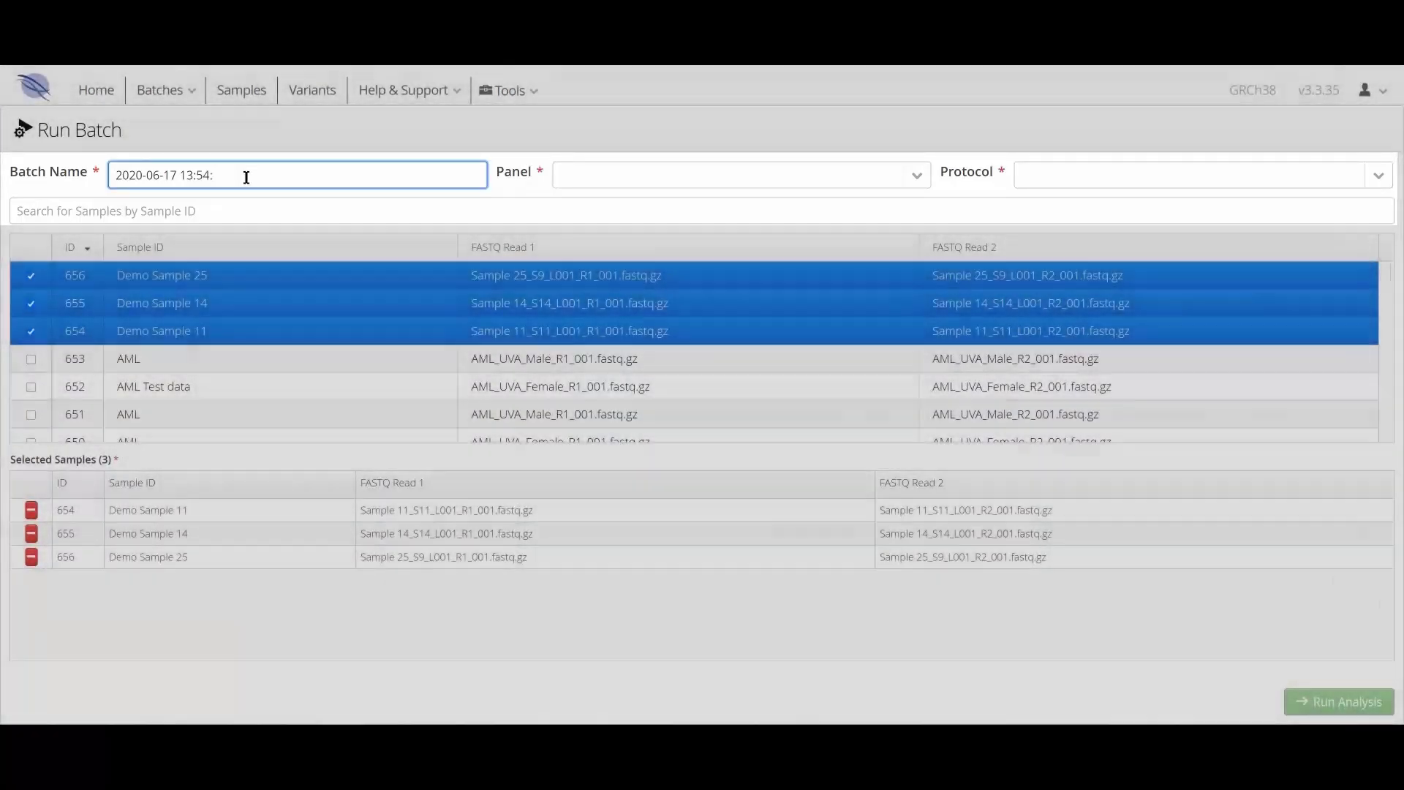
{"action": "type", "text": "Demo of F"}
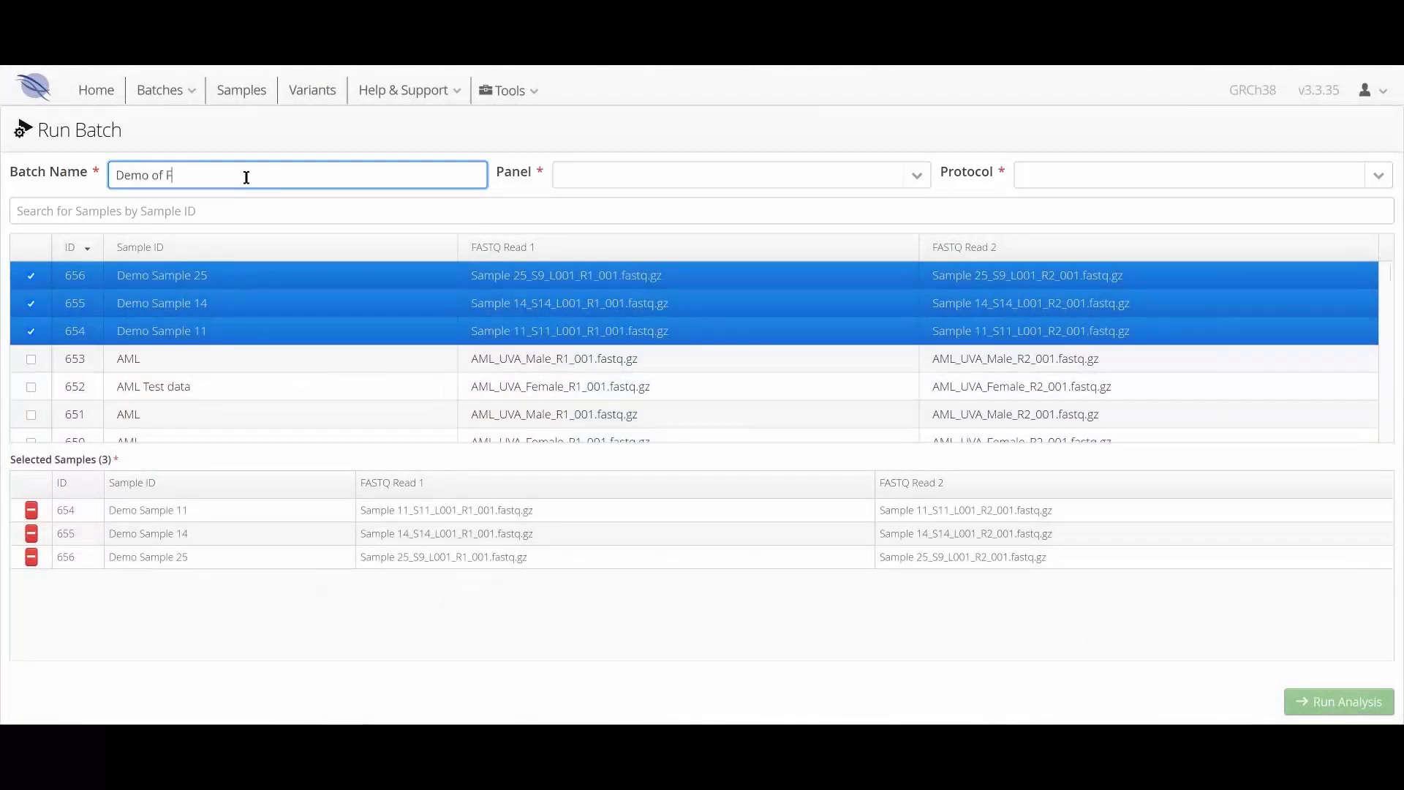
{"action": "type", "text": "ASTQ upload"}
Set the batch panel to SureSeq CLL + CNV Panel and the protocol to Default Protocol
{"action": "left_click", "coordinate": [918, 177]}
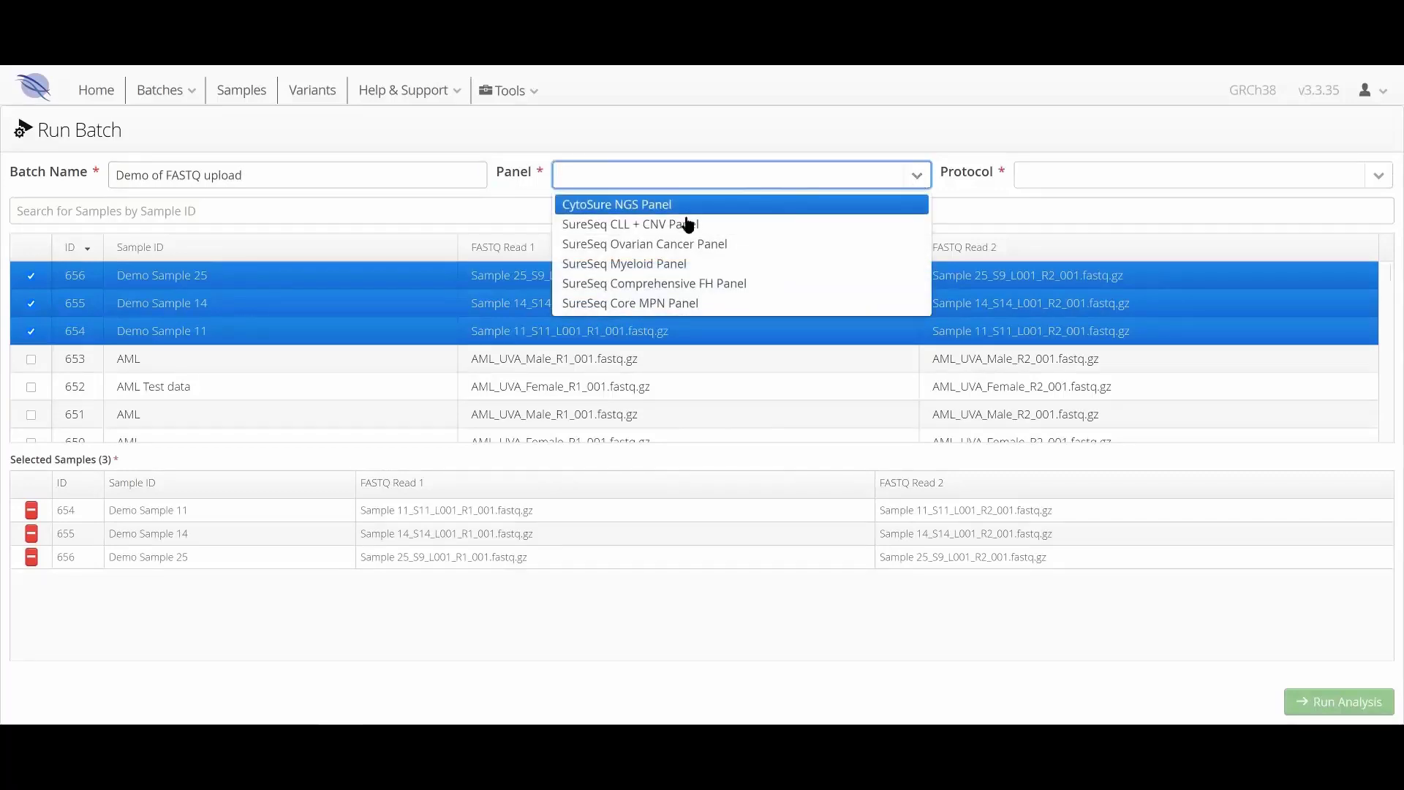
{"action": "left_click", "coordinate": [736, 225]}
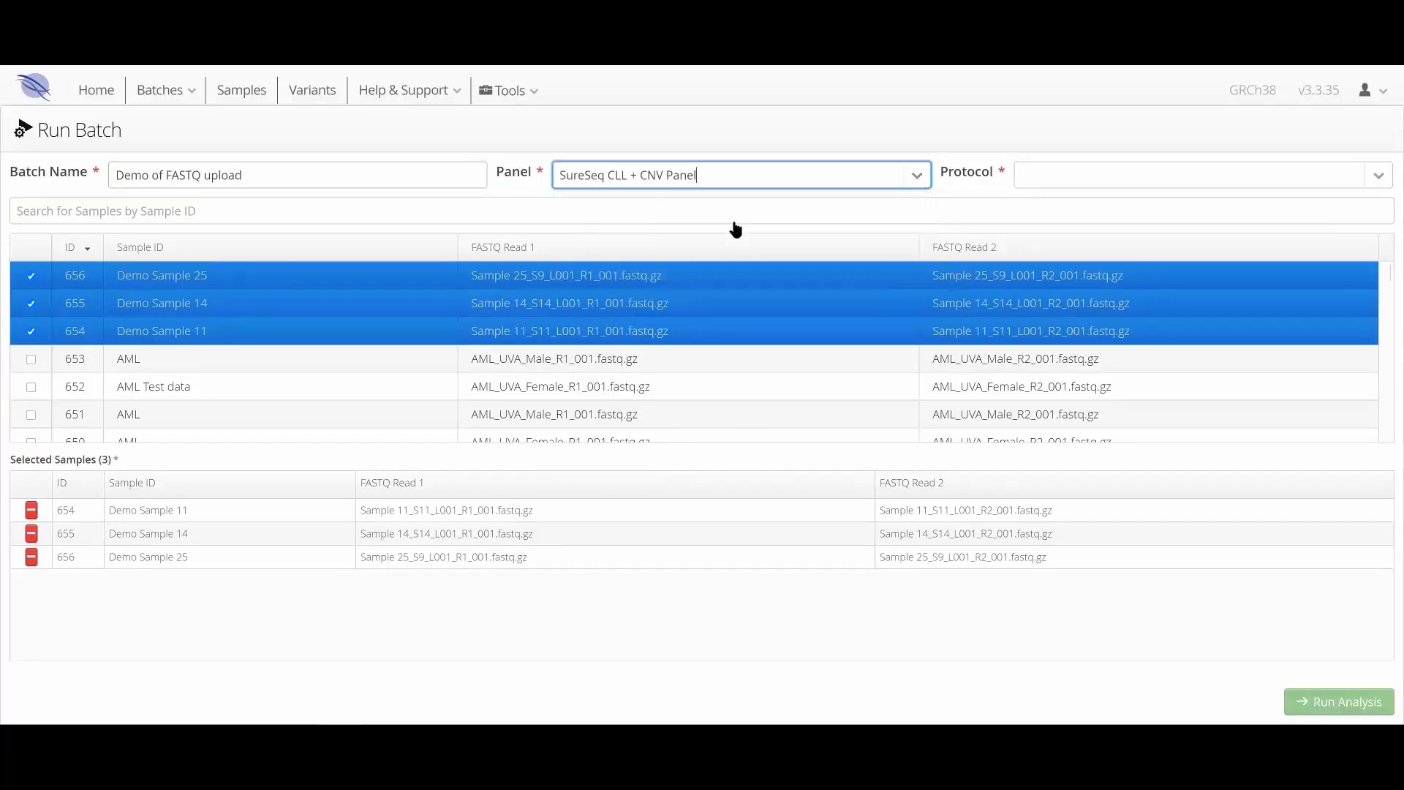
{"action": "left_click", "coordinate": [1381, 180]}
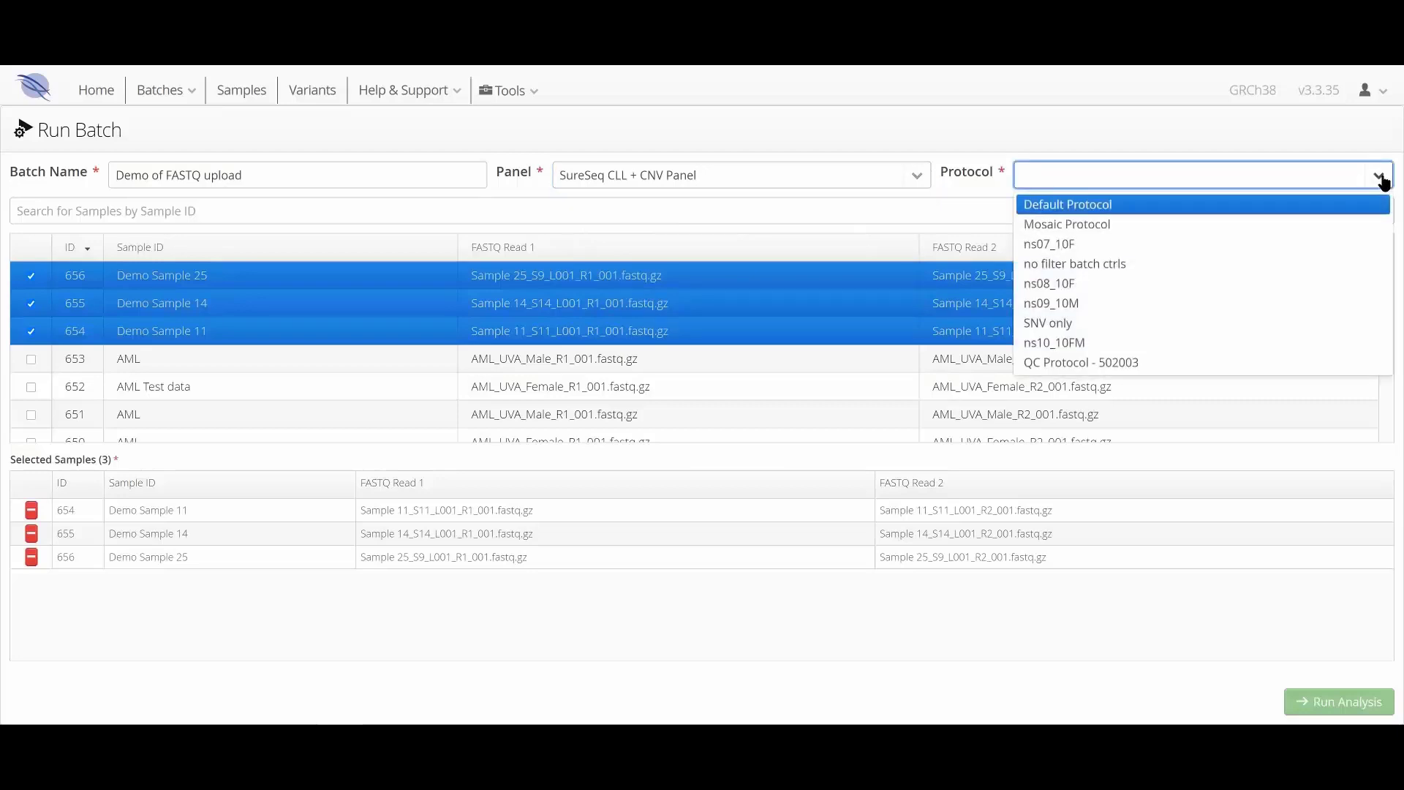
{"action": "left_click", "coordinate": [1093, 211]}
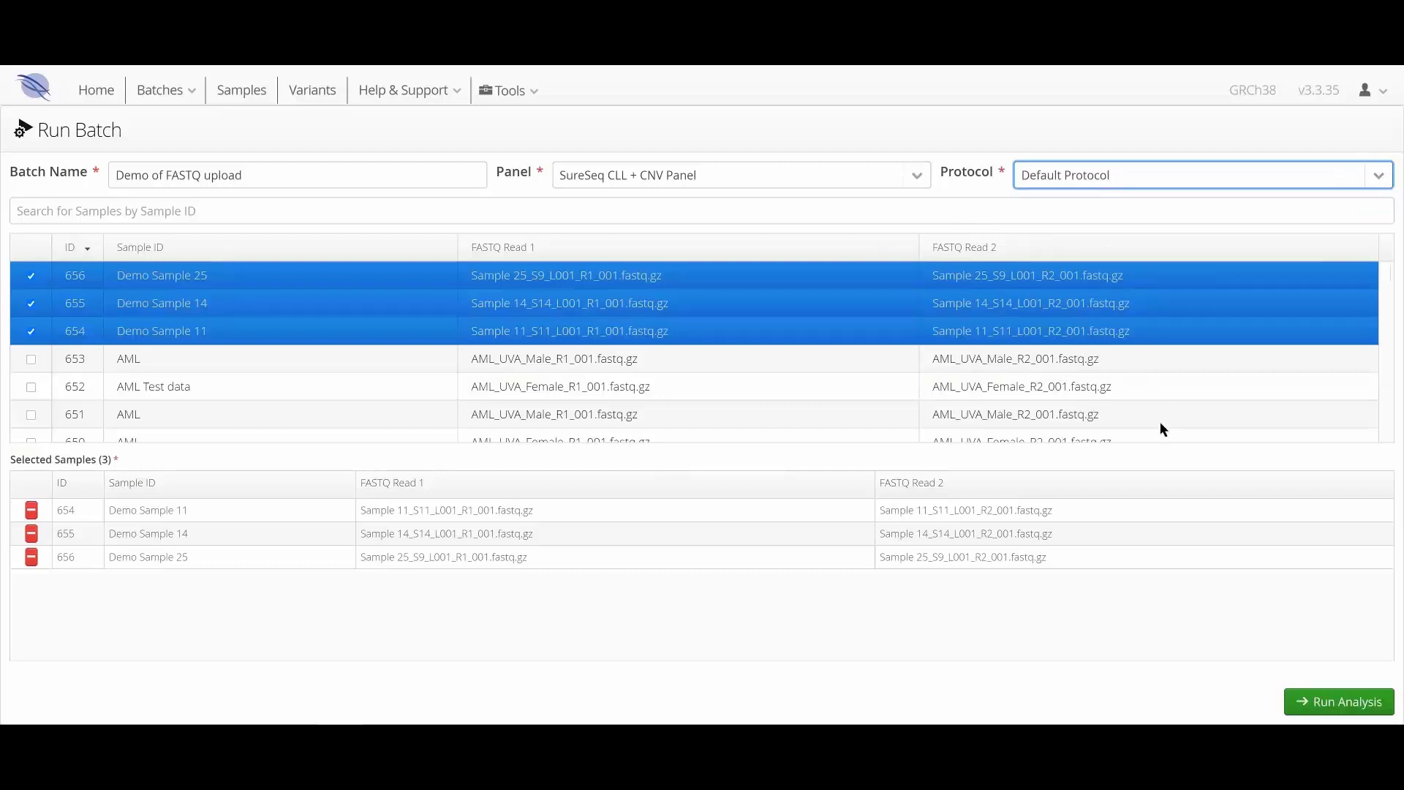
Run the analysis for the Demo of FASTQ upload batch and confirm it with OK
{"action": "left_click", "coordinate": [1340, 702]}
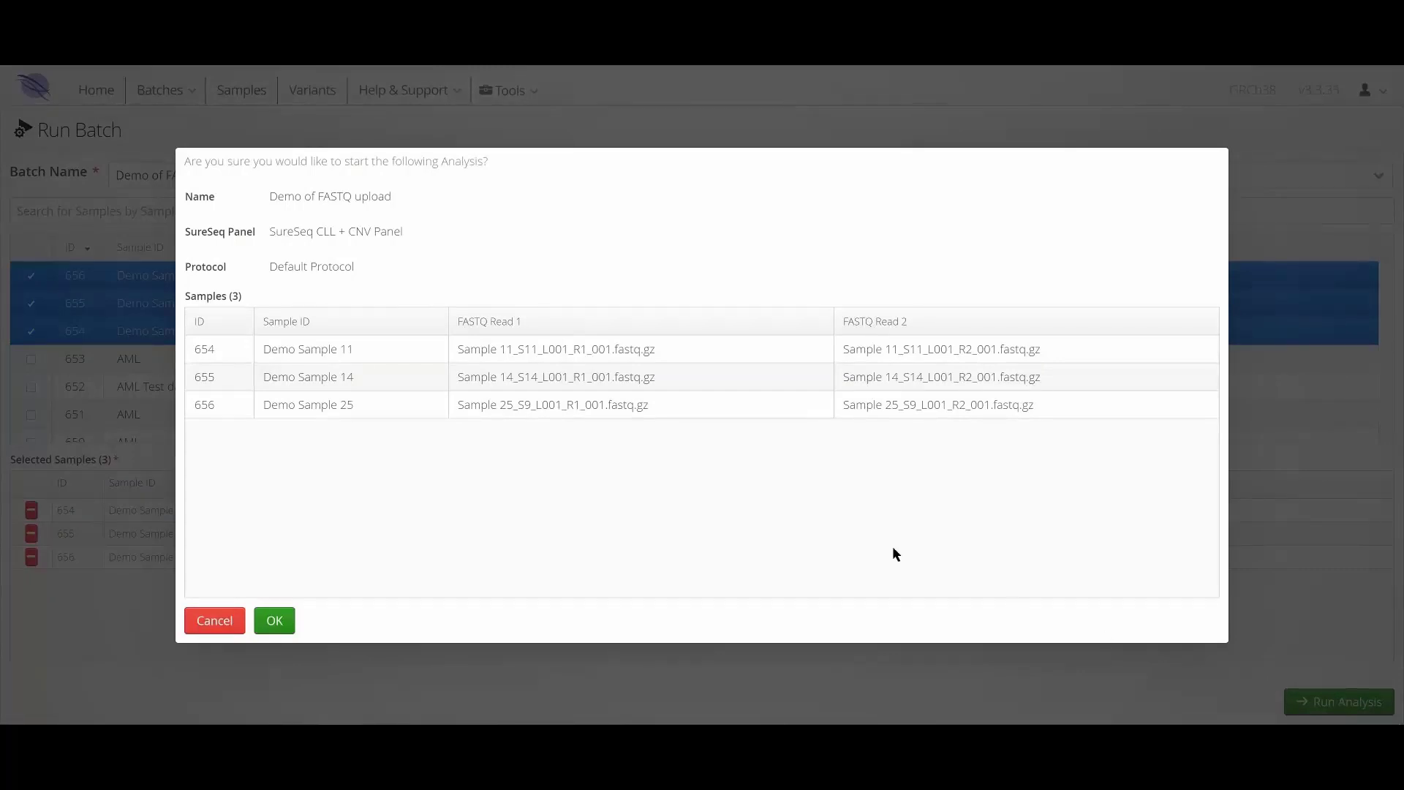
{"action": "left_click", "coordinate": [275, 626]}
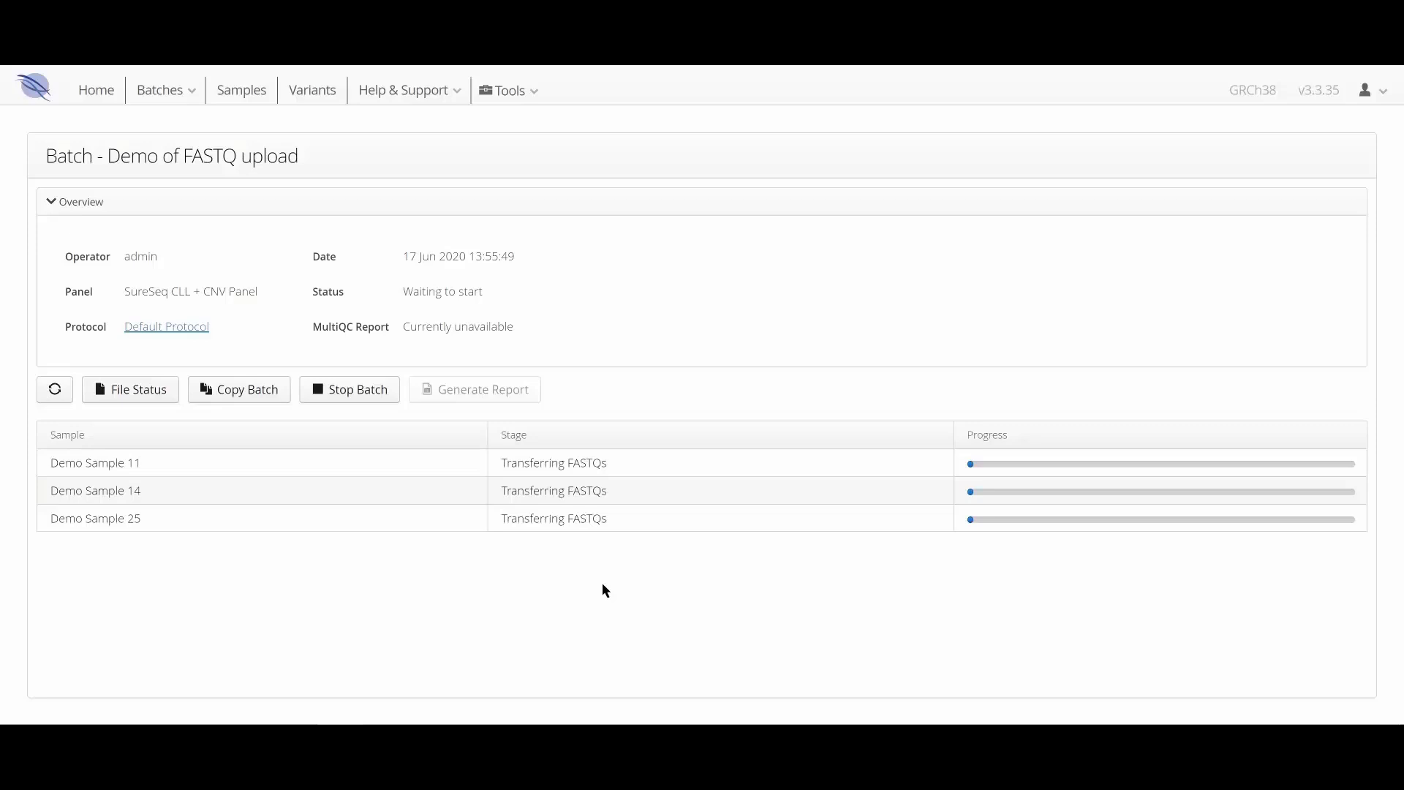
Go Home, open a new Run Batch page and select Demo Samples 25, 14 and 11
{"action": "left_click", "coordinate": [95, 90]}
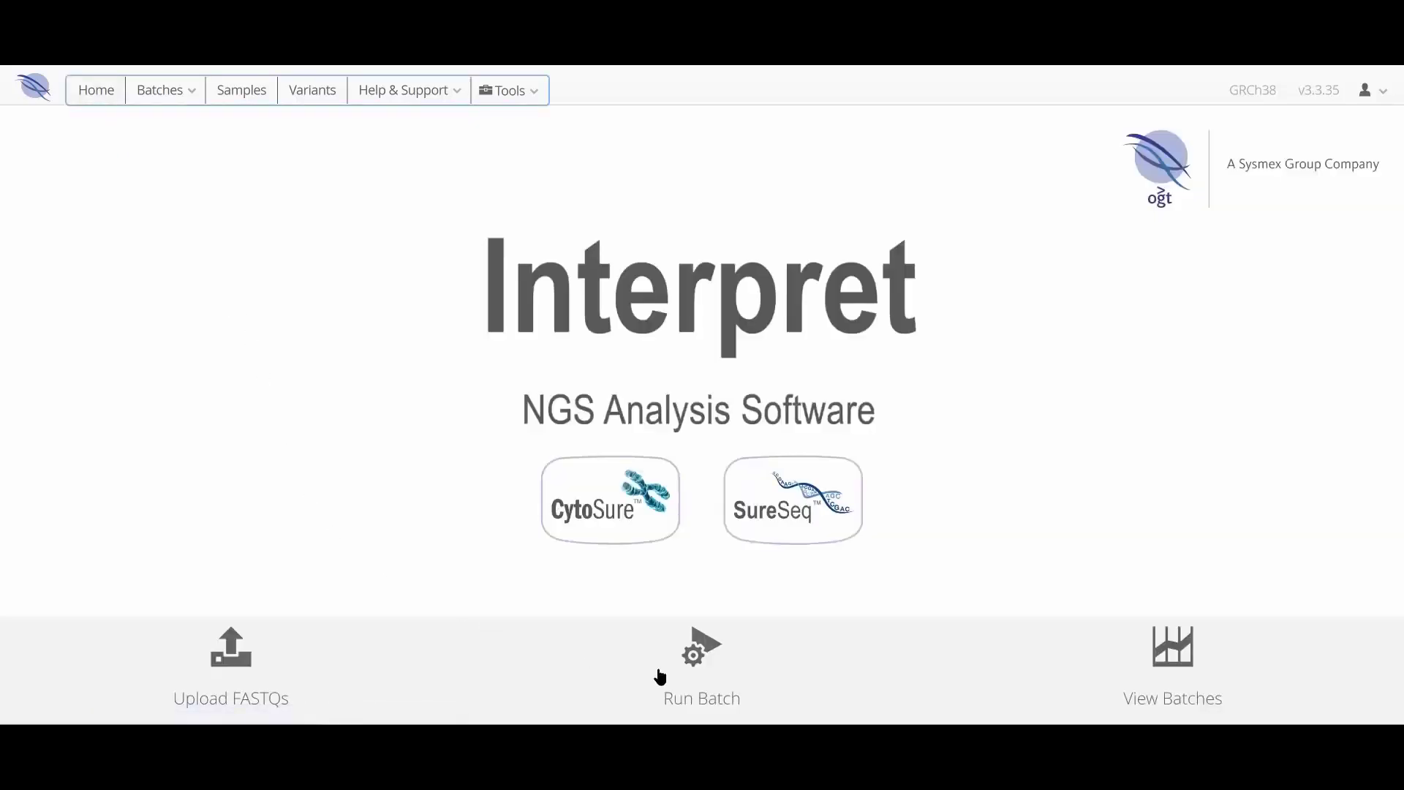
{"action": "left_click", "coordinate": [696, 656]}
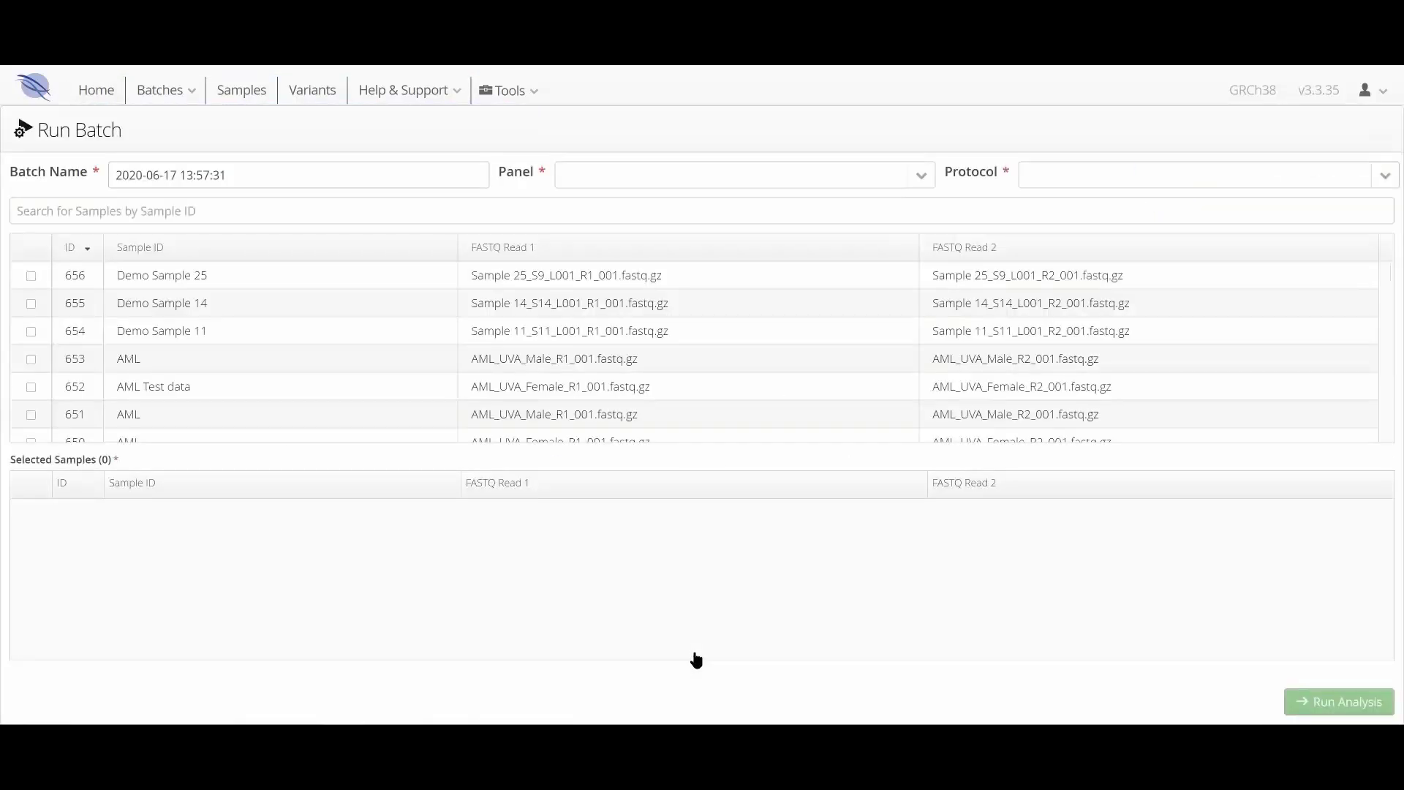
{"action": "left_click", "coordinate": [31, 275]}
{"action": "left_click", "coordinate": [31, 303]}
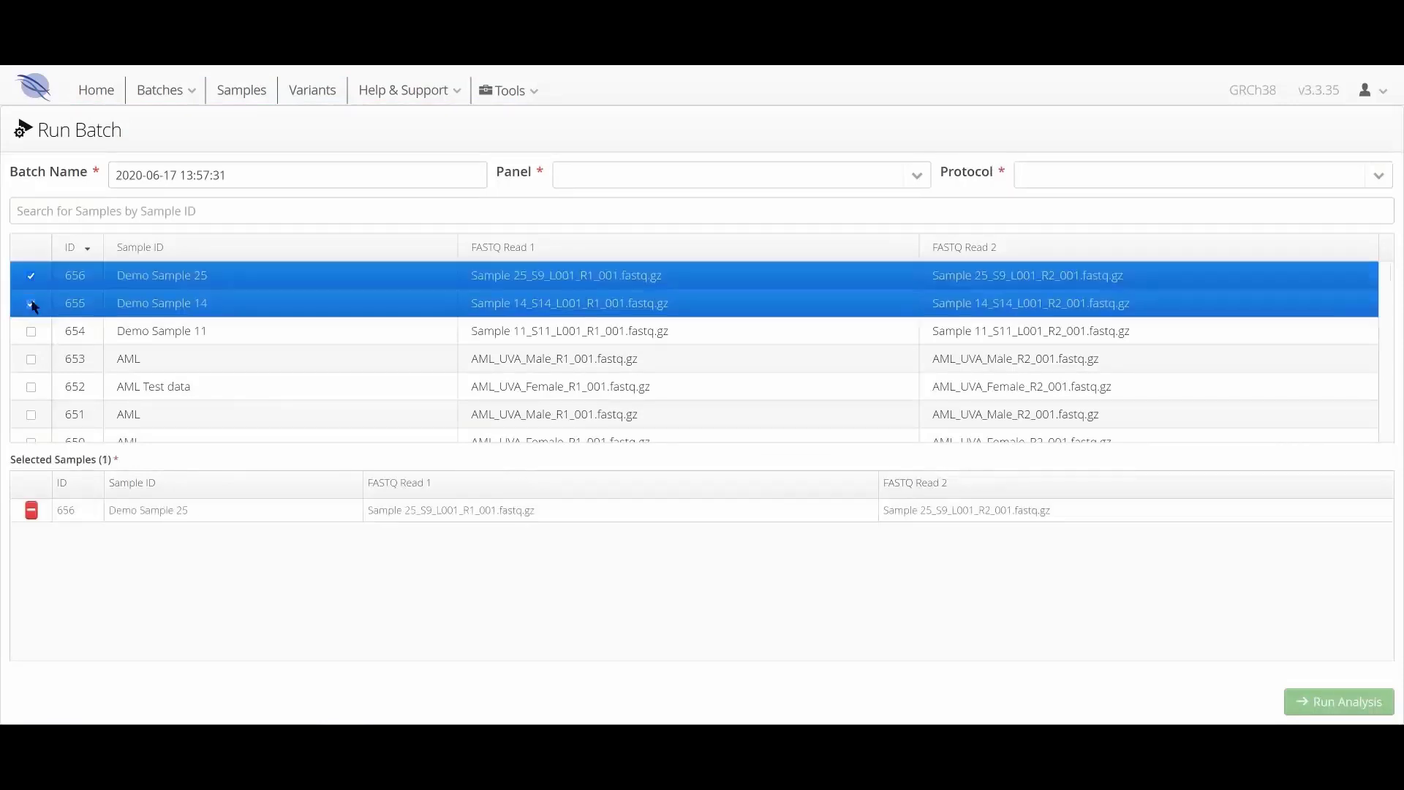
{"action": "left_click", "coordinate": [31, 330]}
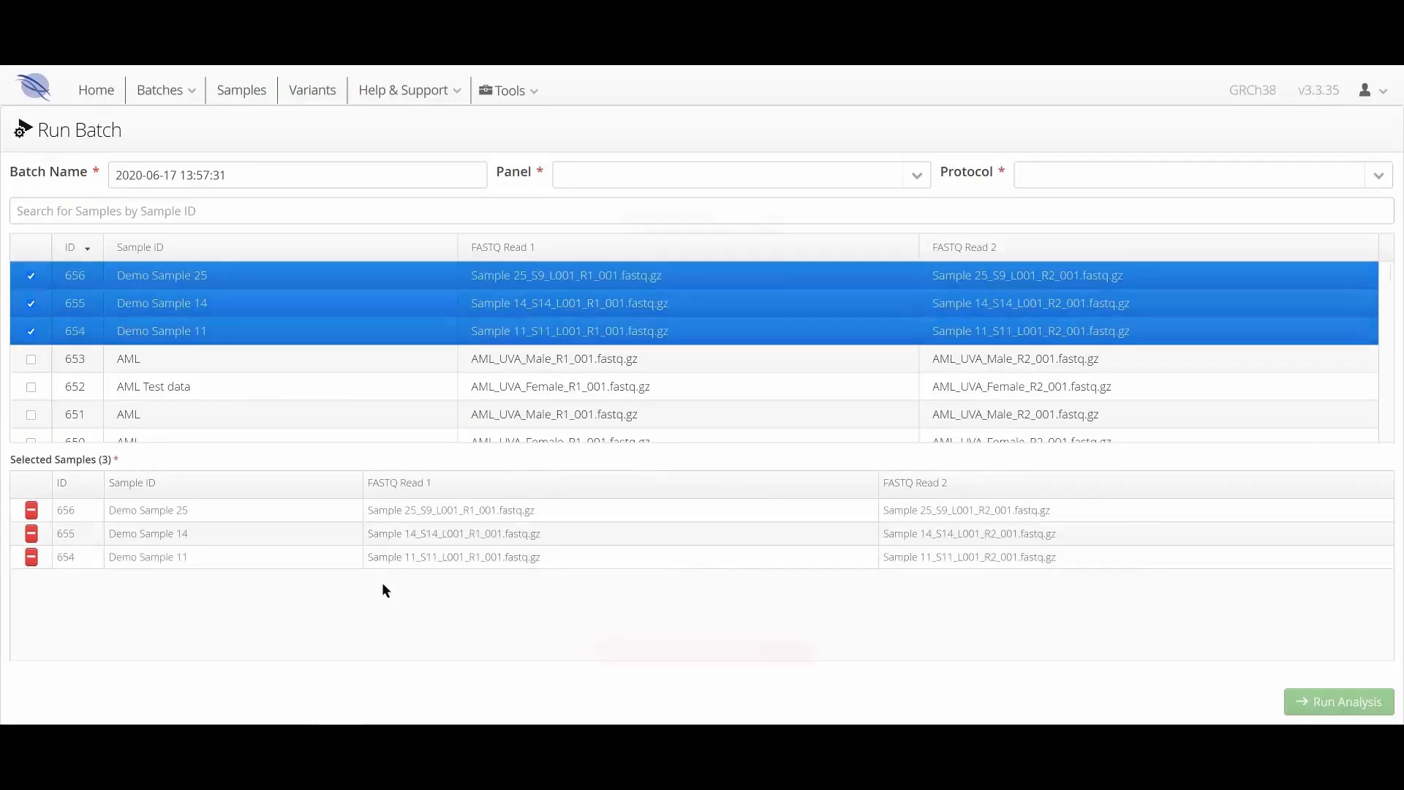